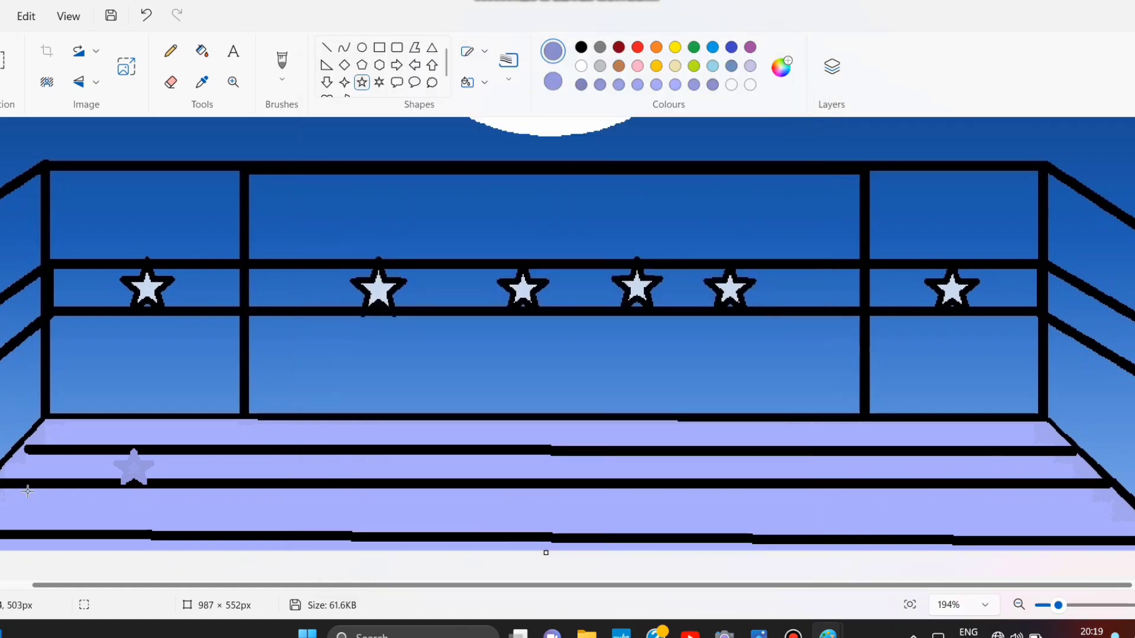
- Undo the last floor star and draw smaller muted-lavender stars, about 32 px wide, on the floor beneath the first three railing stars
left_click(146, 15)
left_click(549, 50)
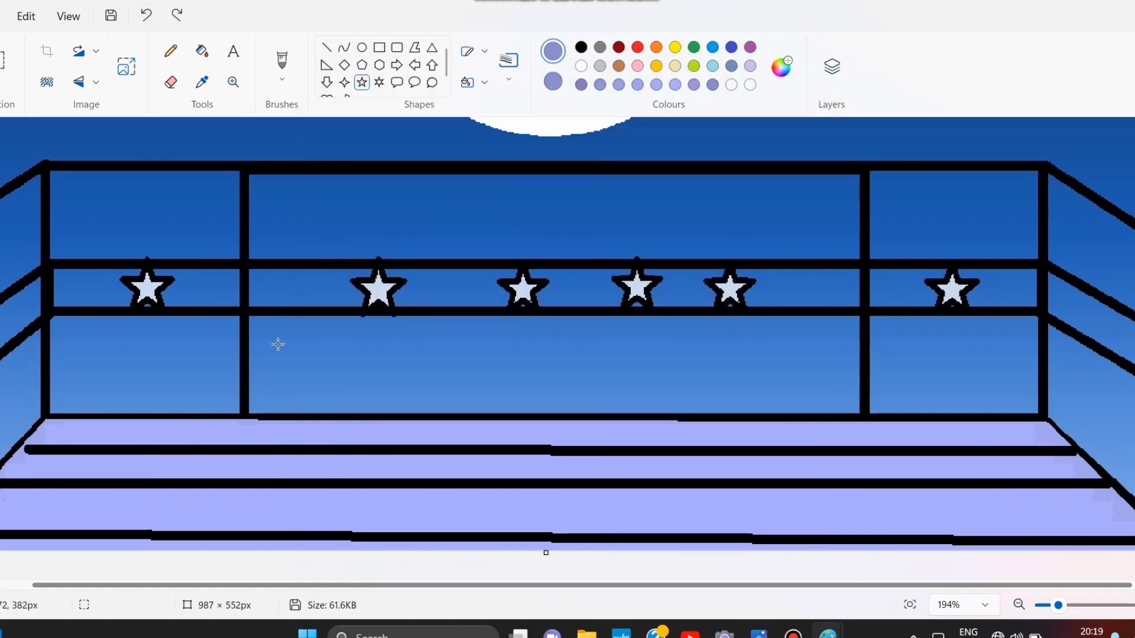
left_click_drag(114, 449, 140, 464)
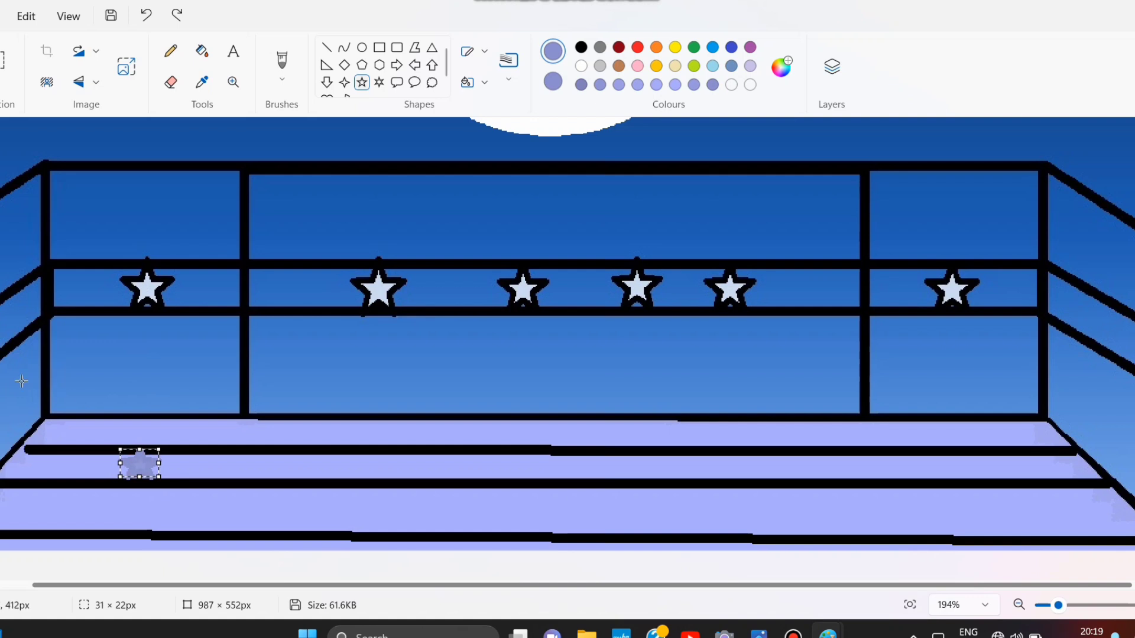
left_click(19, 425)
left_click_drag(359, 448, 403, 482)
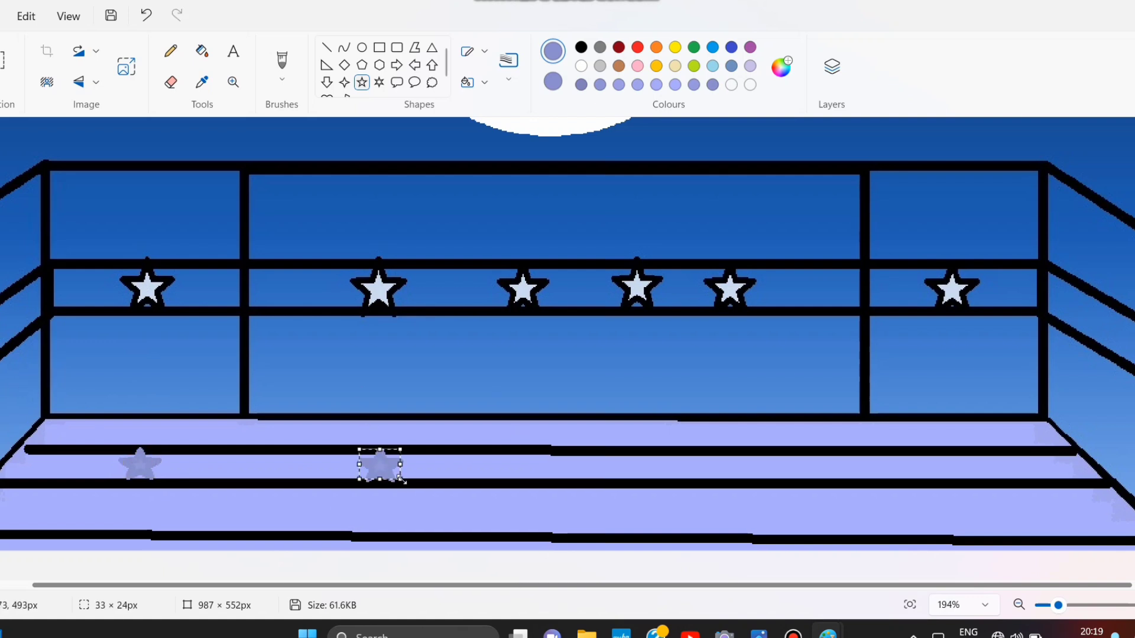
left_click(422, 424)
left_click_drag(501, 442, 548, 484)
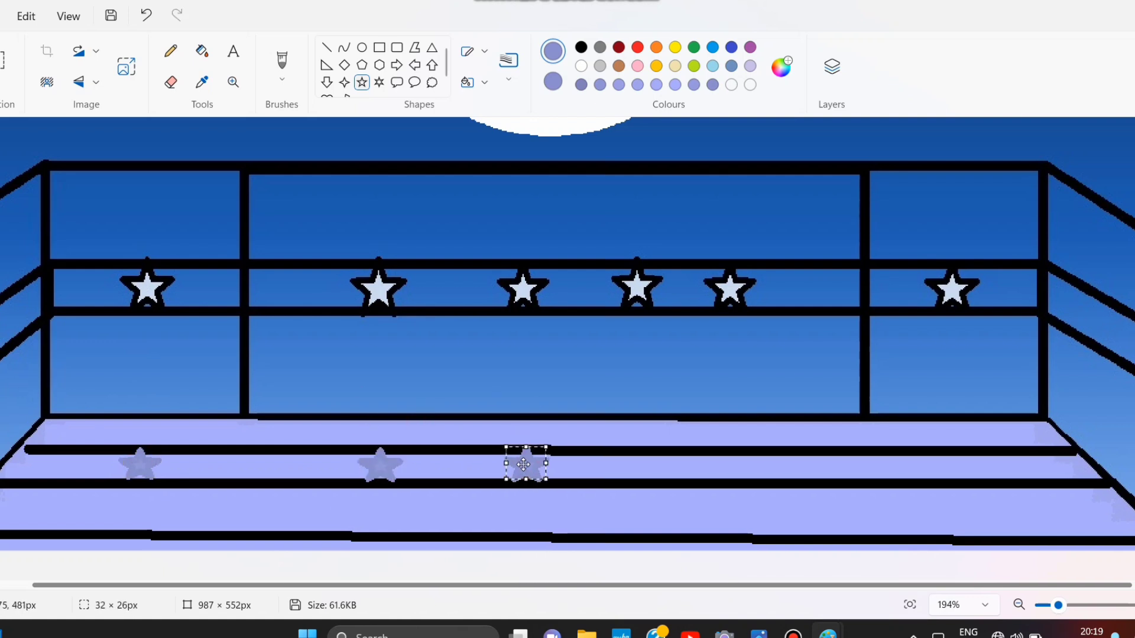
- Draw matching muted-lavender stars, about 31 px wide, on the floor beneath the remaining three railing stars
left_click(628, 456)
mouse_move(625, 451)
left_mouse_down()
mouse_move(661, 478)
mouse_move(640, 465)
left_mouse_up()
left_click(624, 396)
left_click_drag(716, 454, 751, 481)
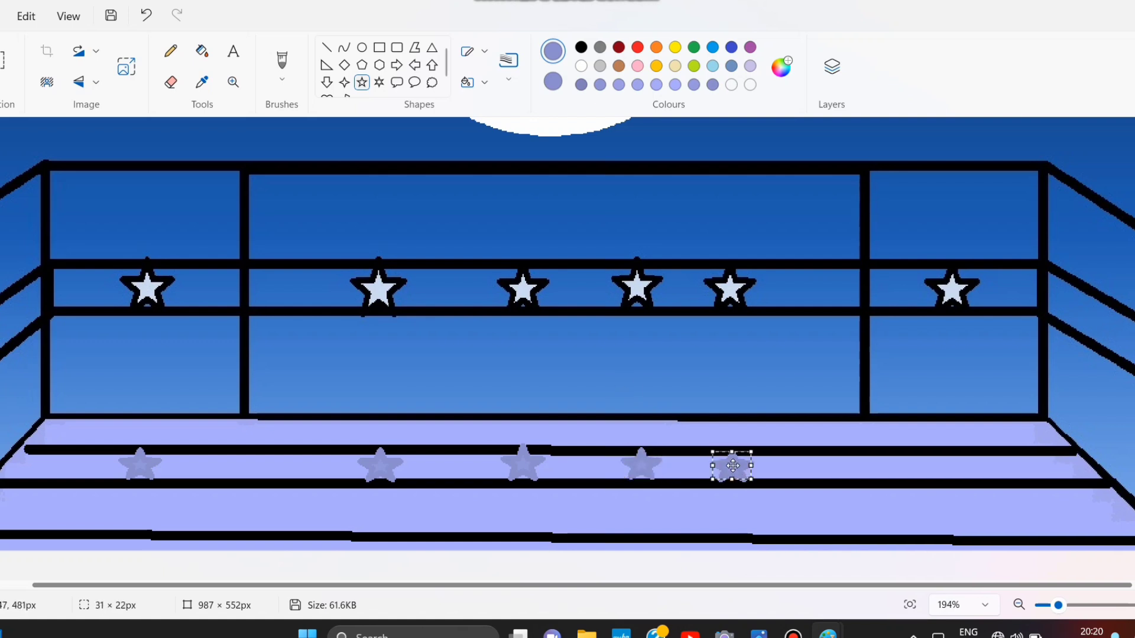
left_click(781, 436)
left_click_drag(953, 454, 991, 483)
left_click(950, 363)
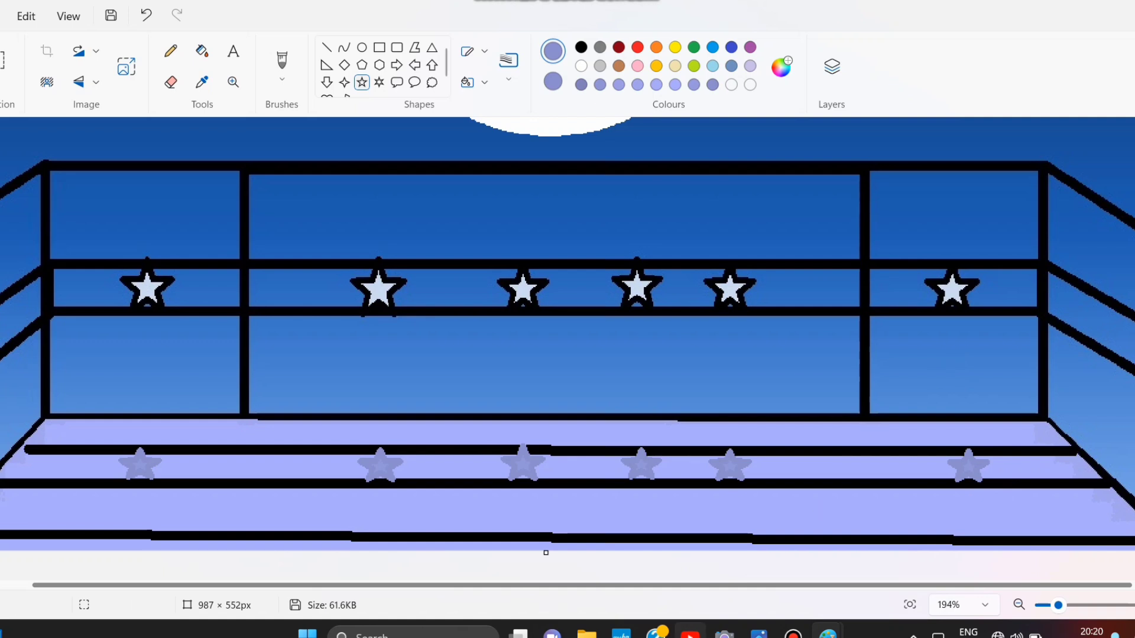
- Recolour the floor's shadow lines in a much darker lavender shade and draw the right inner post's diagonal shadow, about 122 × 98 px
left_click(909, 605)
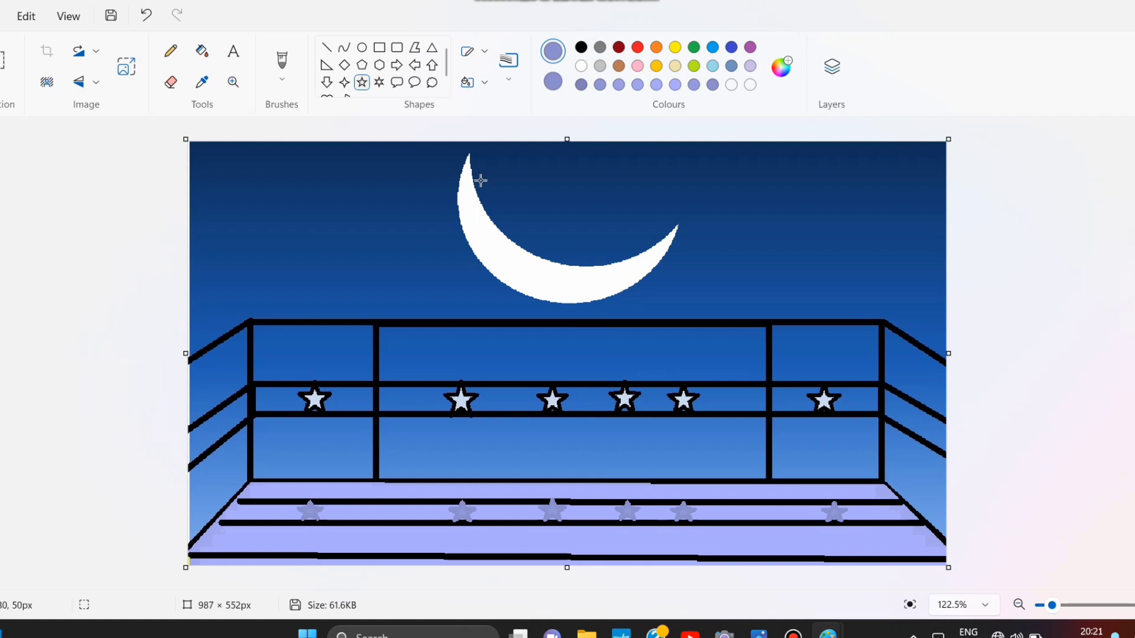
scroll(654, 304, "up", 3)
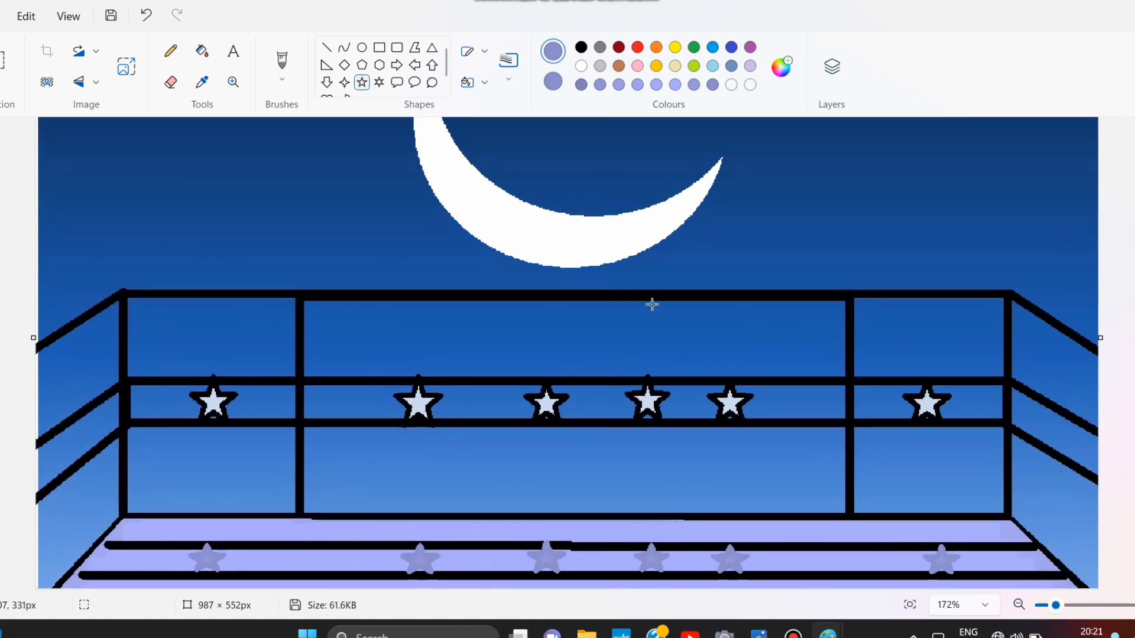
left_click(780, 68)
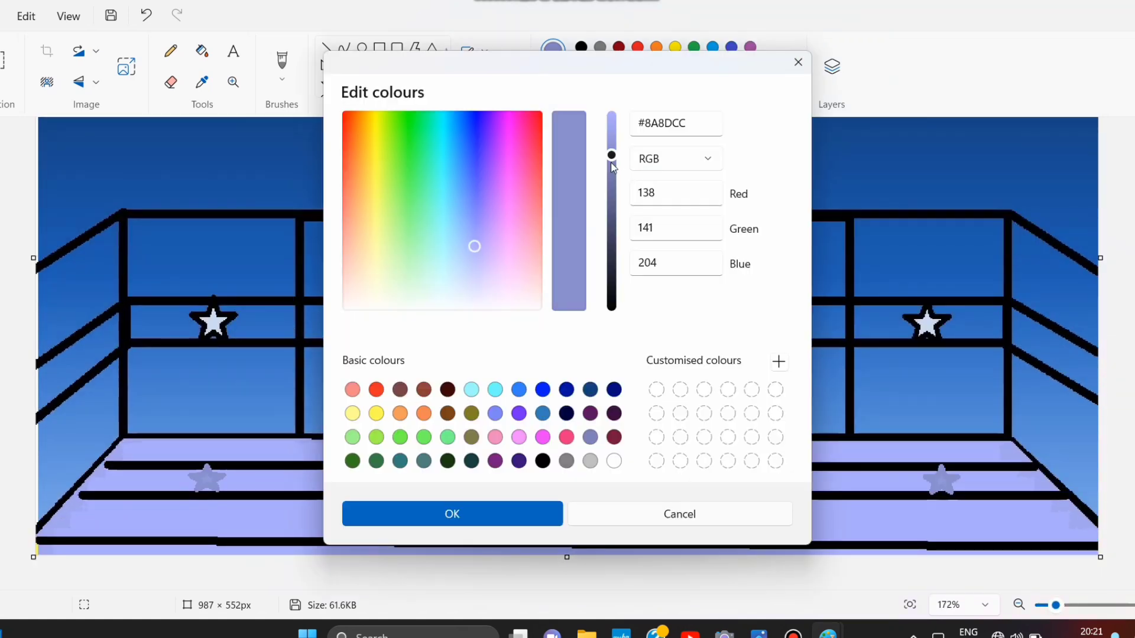
left_click_drag(611, 159, 611, 265)
left_click(536, 518)
left_click(201, 51)
left_click(271, 466)
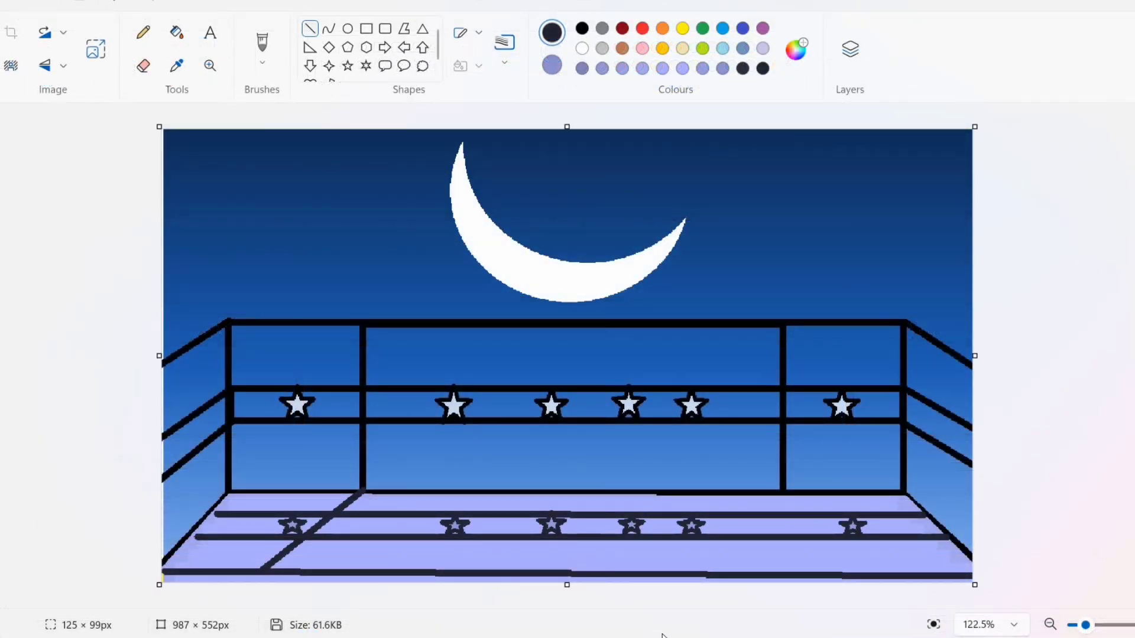
mouse_move(783, 495)
left_mouse_down()
mouse_move(846, 559)
mouse_move(883, 574)
left_mouse_up()
left_click(1015, 543)
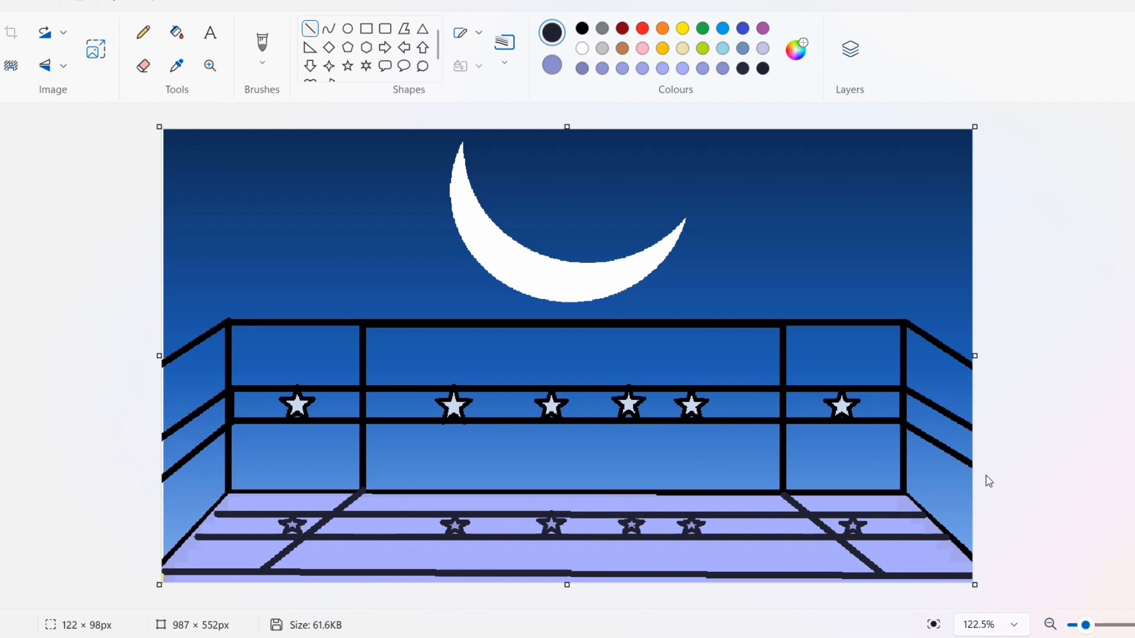
- On the blank canvas, draw three thick black vertical posts: a lower front-left one and two higher back ones about 265 px tall
left_click_drag(246, 293, 244, 532)
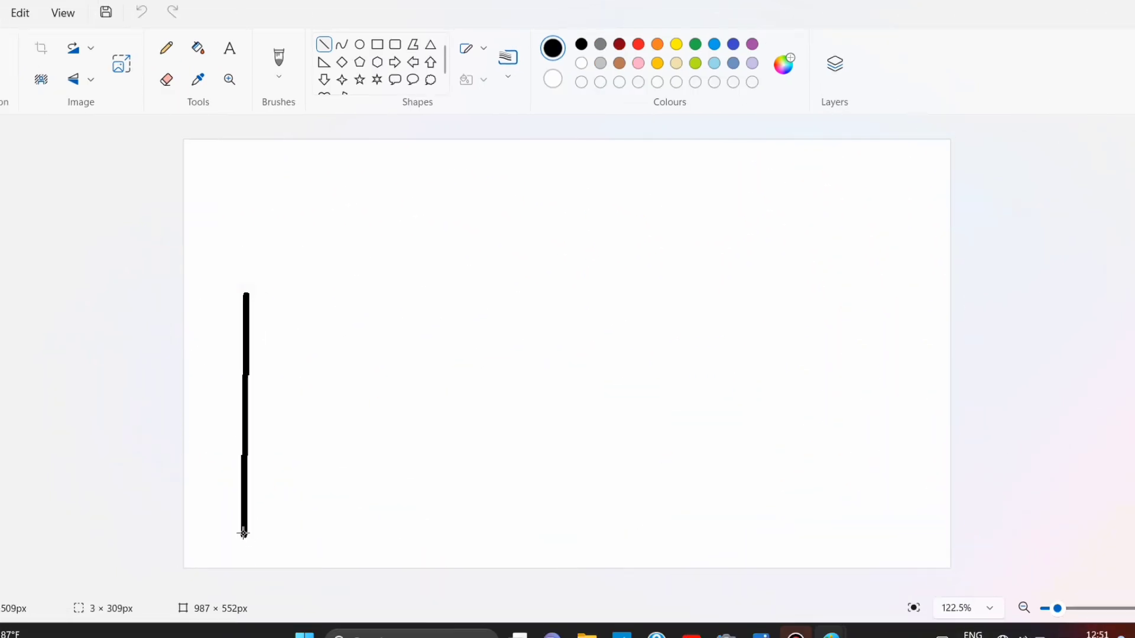
left_click(89, 393)
left_click_drag(305, 214, 305, 418)
mouse_move(454, 211)
left_mouse_down()
mouse_move(467, 370)
mouse_move(455, 419)
left_mouse_up()
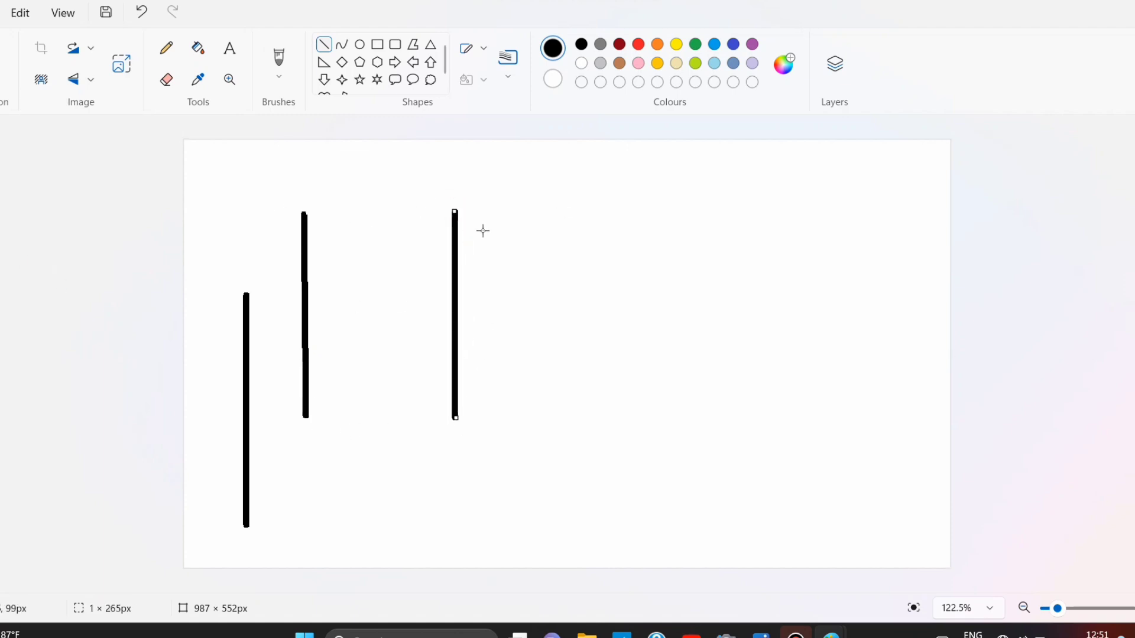
left_click_drag(455, 286, 458, 286)
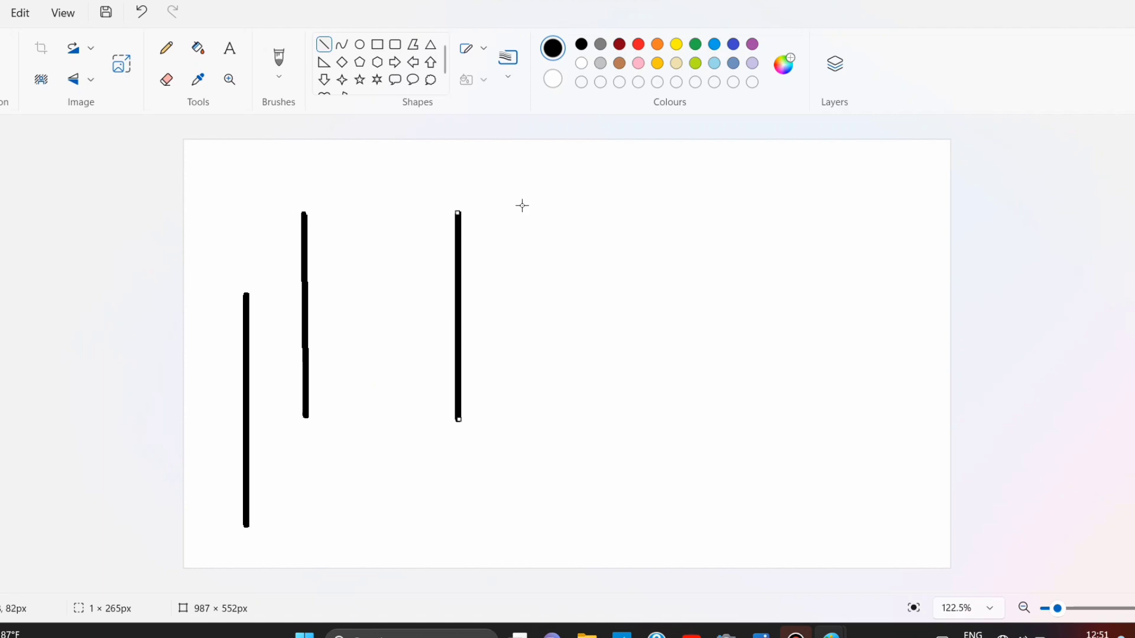
left_click(46, 292)
- Draw the front-right vertical post about 304 px tall, with its ends level with the front-left post
mouse_move(524, 267)
left_mouse_down()
mouse_move(540, 499)
mouse_move(528, 534)
mouse_move(522, 287)
left_mouse_up()
left_click(523, 268)
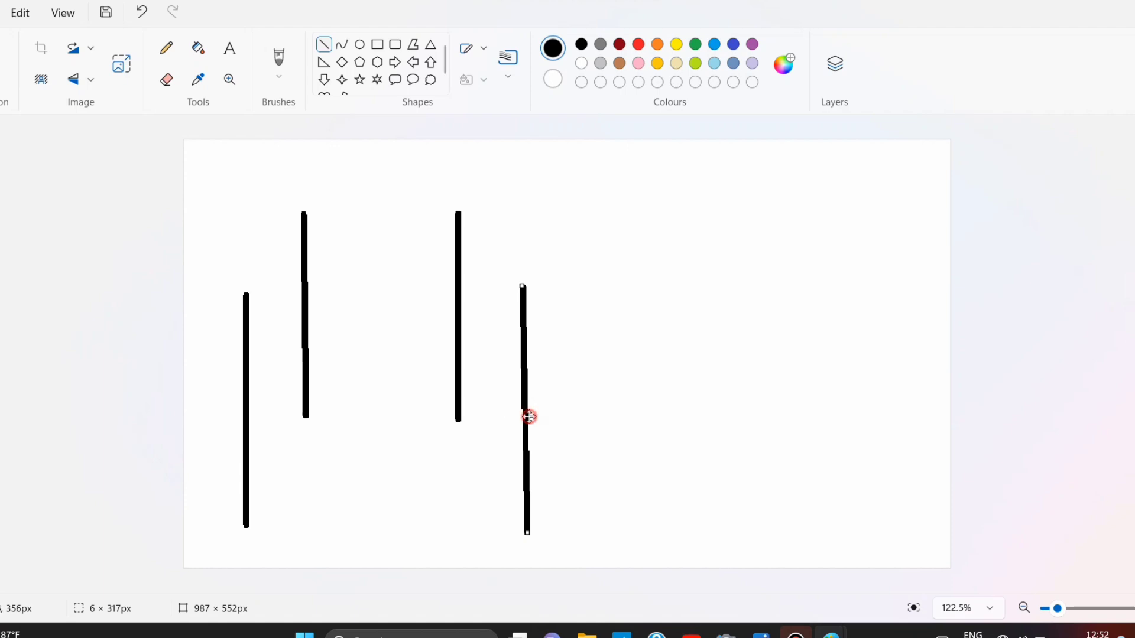
left_click_drag(527, 416, 524, 418)
left_click_drag(526, 535, 526, 525)
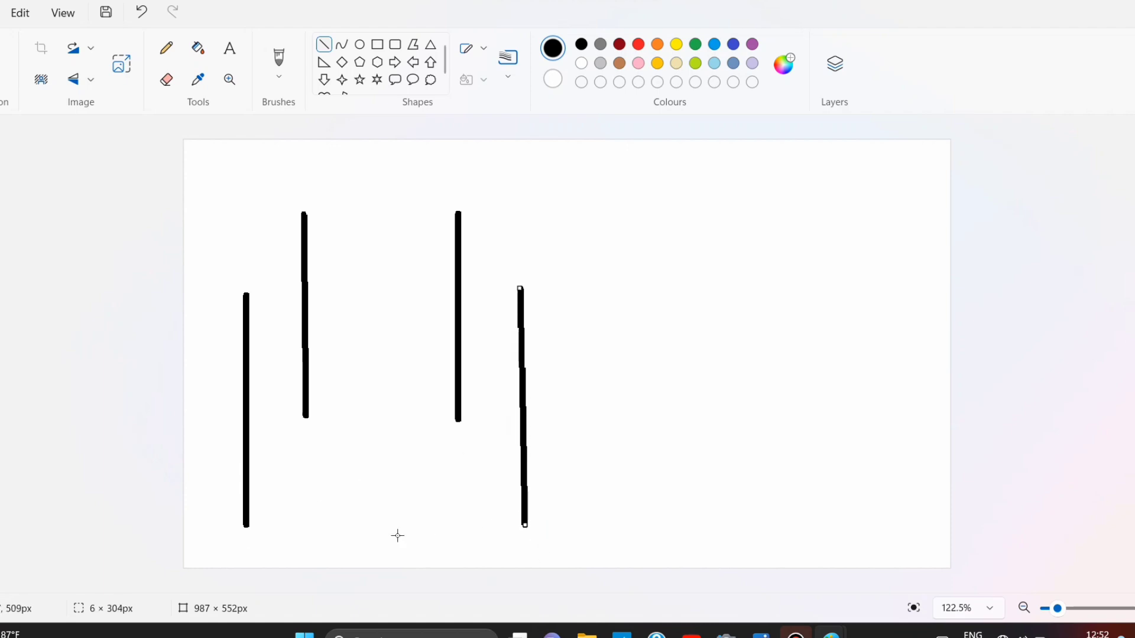
left_click(139, 193)
- Connect the tops of the posts with straight black lines along the front, back and right edges of the platform
left_click_drag(246, 296, 522, 289)
mouse_move(305, 214)
left_mouse_down()
mouse_move(246, 295)
mouse_move(459, 214)
left_mouse_up()
left_click(146, 295)
left_click_drag(460, 214, 522, 289)
left_click(50, 211)
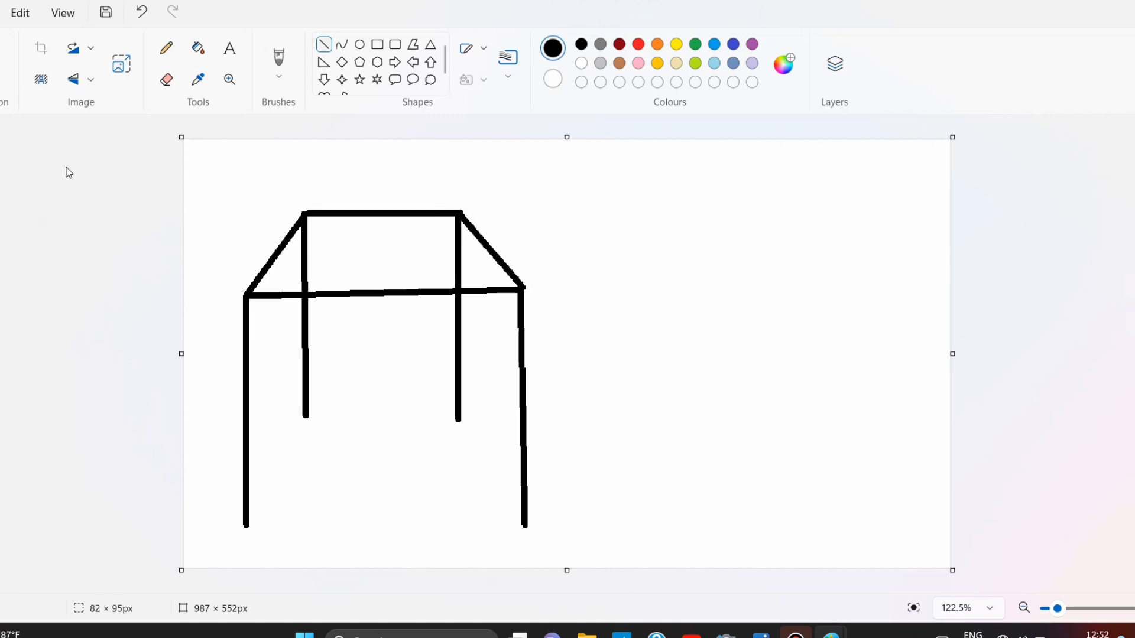
- Cover the platform top with a four-sided polygon using light grey for both outline and fill
left_click(601, 62)
left_click(553, 79)
left_click(600, 62)
left_click(414, 50)
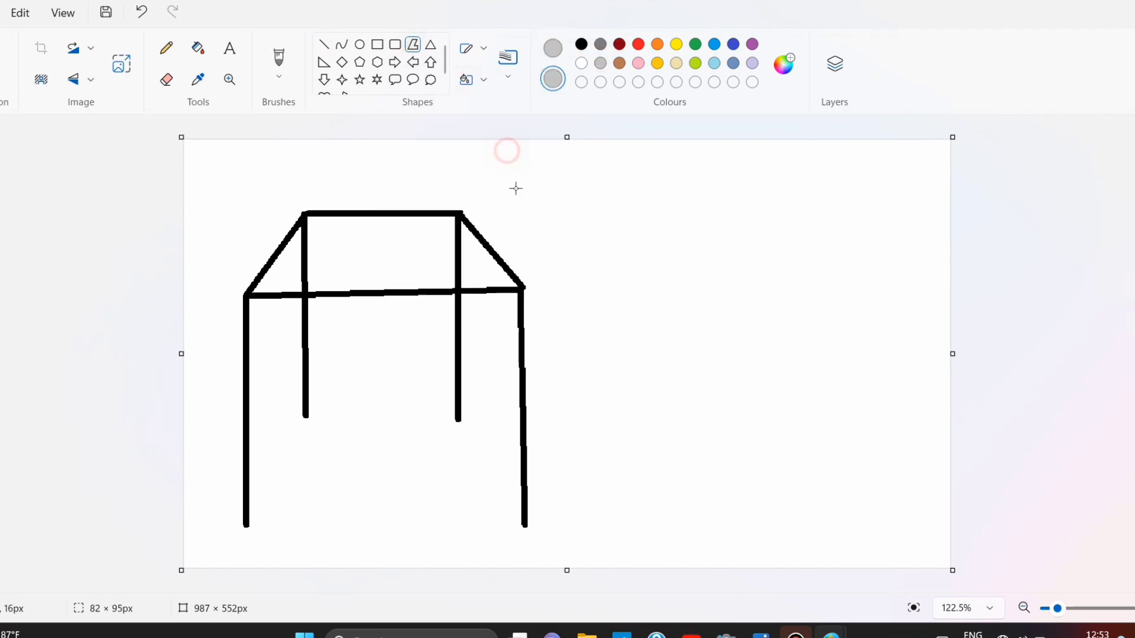
left_click_drag(458, 217, 522, 289)
left_click_drag(256, 290, 253, 292)
left_click_drag(314, 213, 309, 208)
left_click(459, 217)
left_click(504, 210)
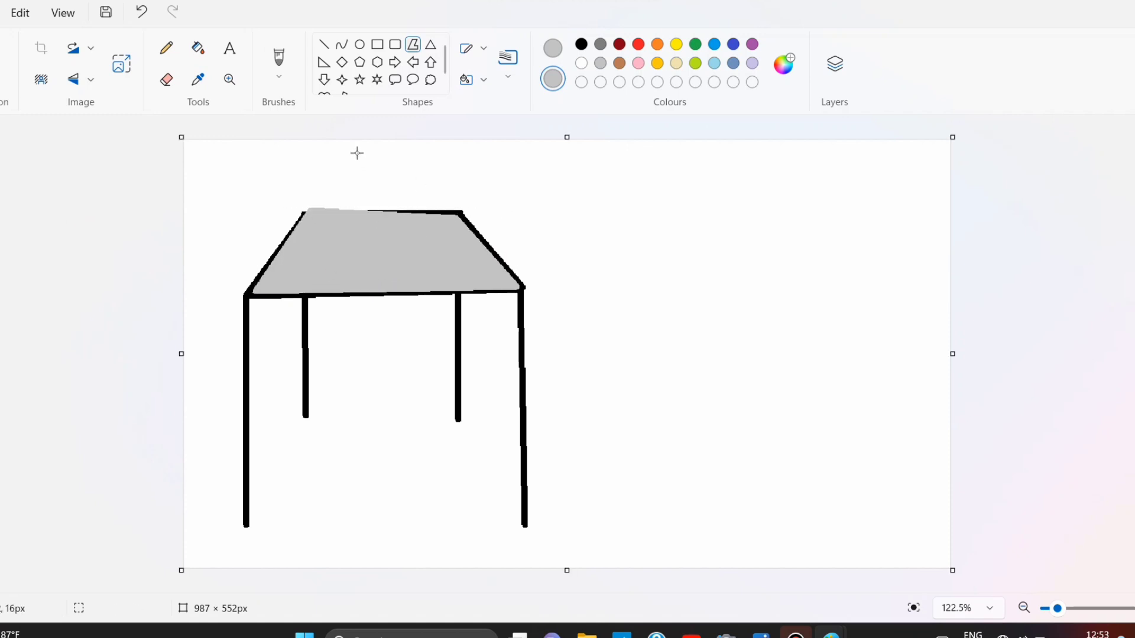
- Return to black straight lines, undo a trial line along the platform's back edge, and choose a different line thickness
left_click(324, 44)
left_click(553, 48)
left_click(581, 44)
left_click(507, 65)
left_click(511, 171)
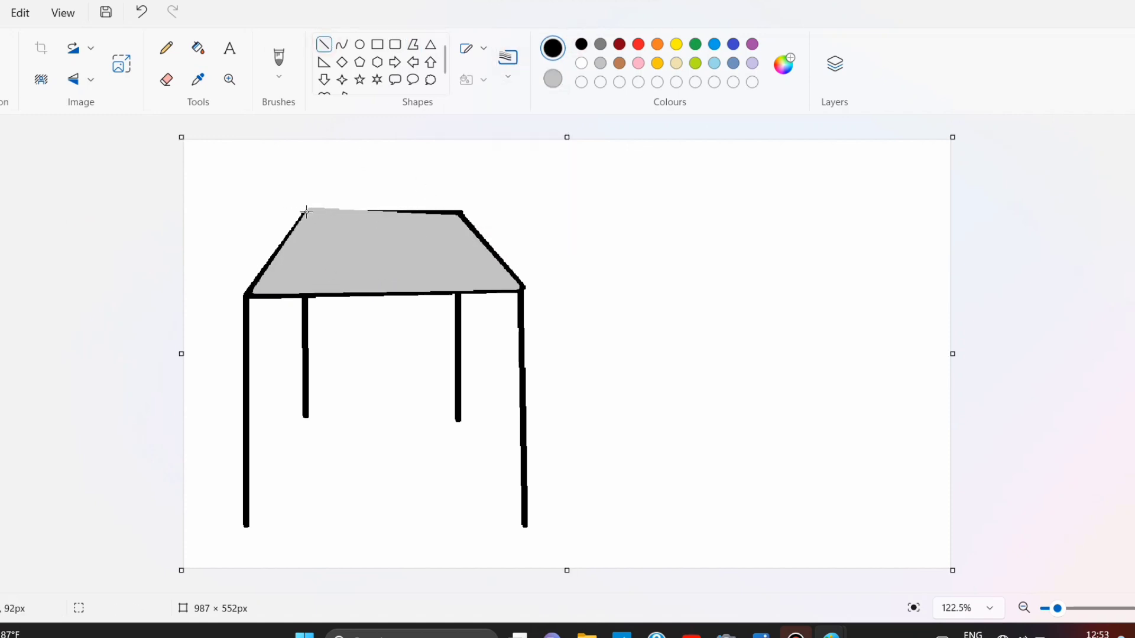
left_click_drag(306, 212, 449, 211)
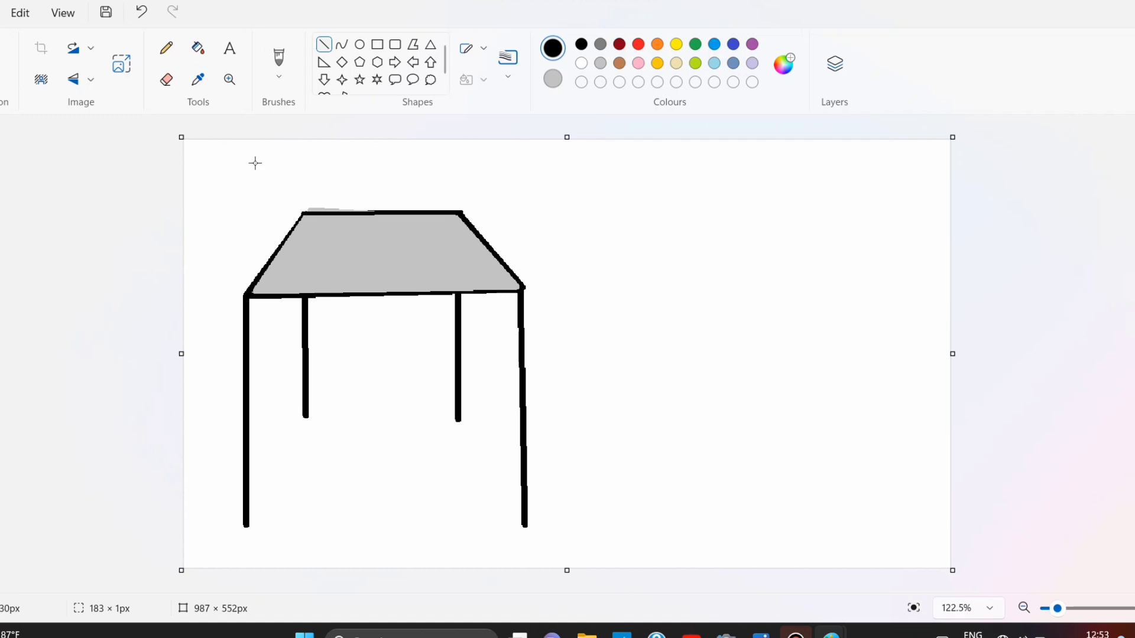
key("ctrl+z")
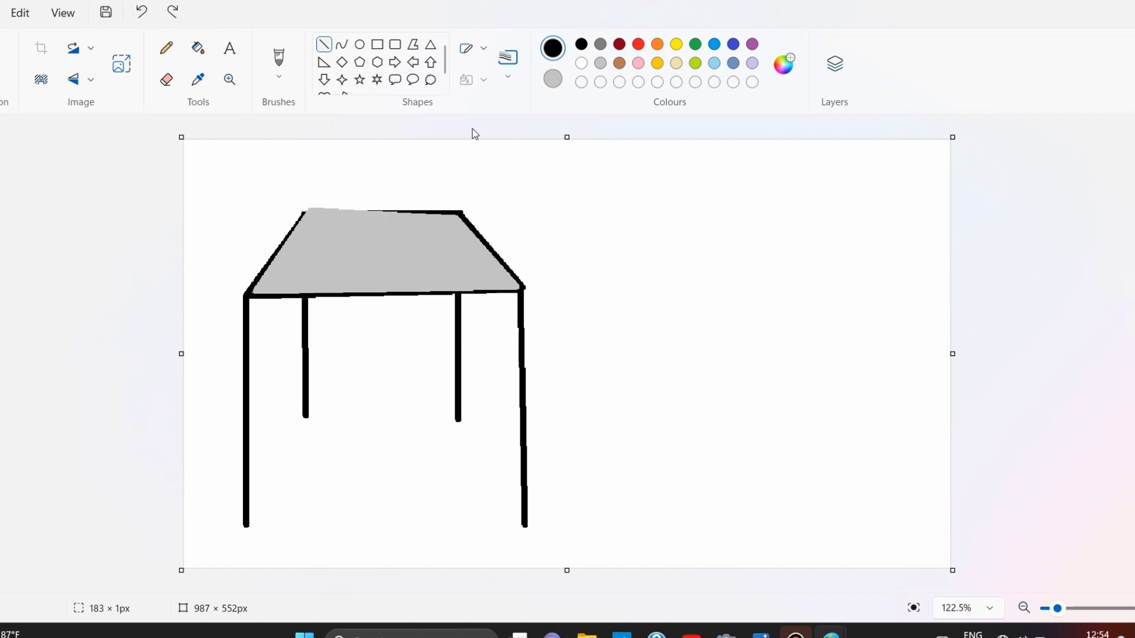
left_click(507, 65)
left_click(512, 183)
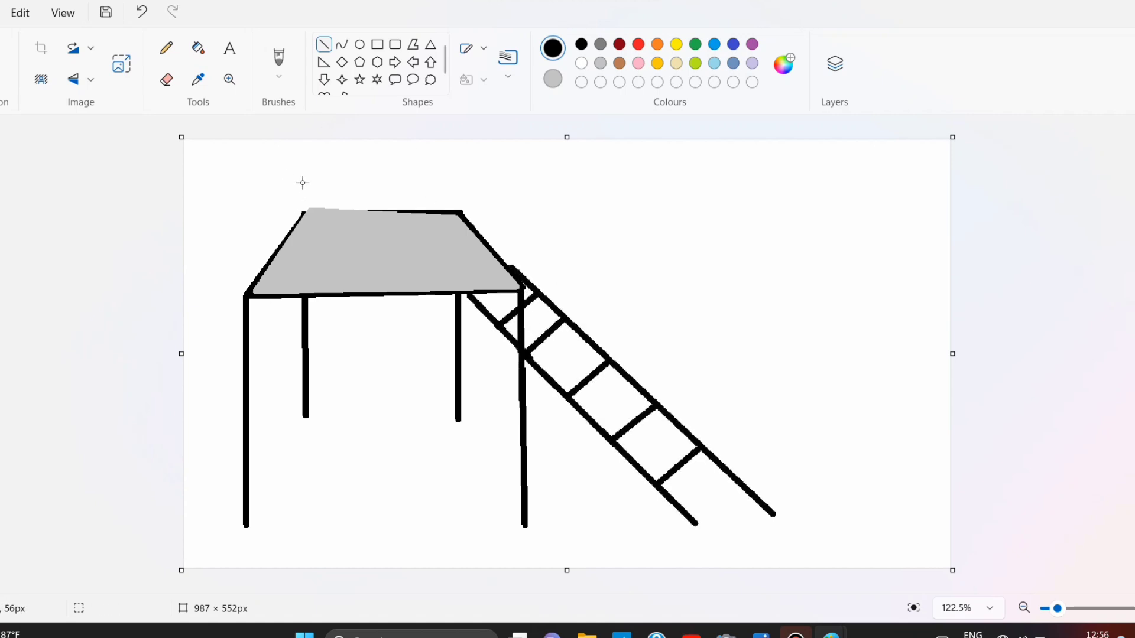
- Try to draw short vertical rail posts about 36 px tall at both back corners of the platform and undo them
mouse_move(302, 183)
left_mouse_down()
mouse_move(302, 214)
mouse_move(302, 186)
left_mouse_up()
left_click(186, 210)
left_click_drag(458, 186, 461, 214)
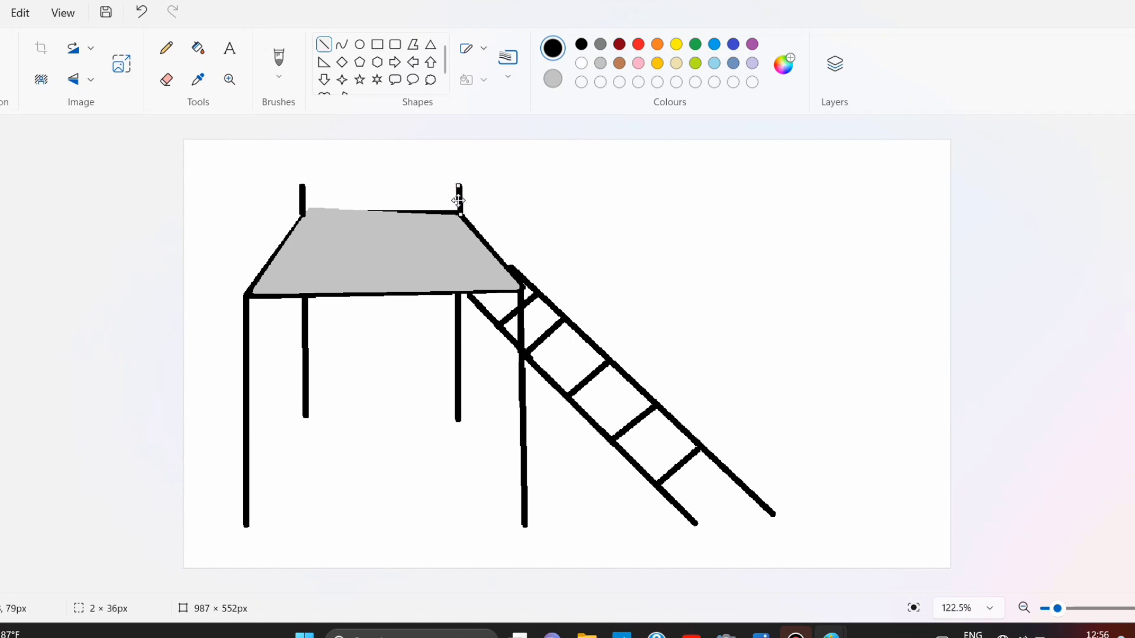
left_click(321, 189)
left_click(139, 18)
left_click(139, 18)
- Draw a black rectangle of about 207 × 37 px as a back rail standing on the platform's back edge
left_click(377, 44)
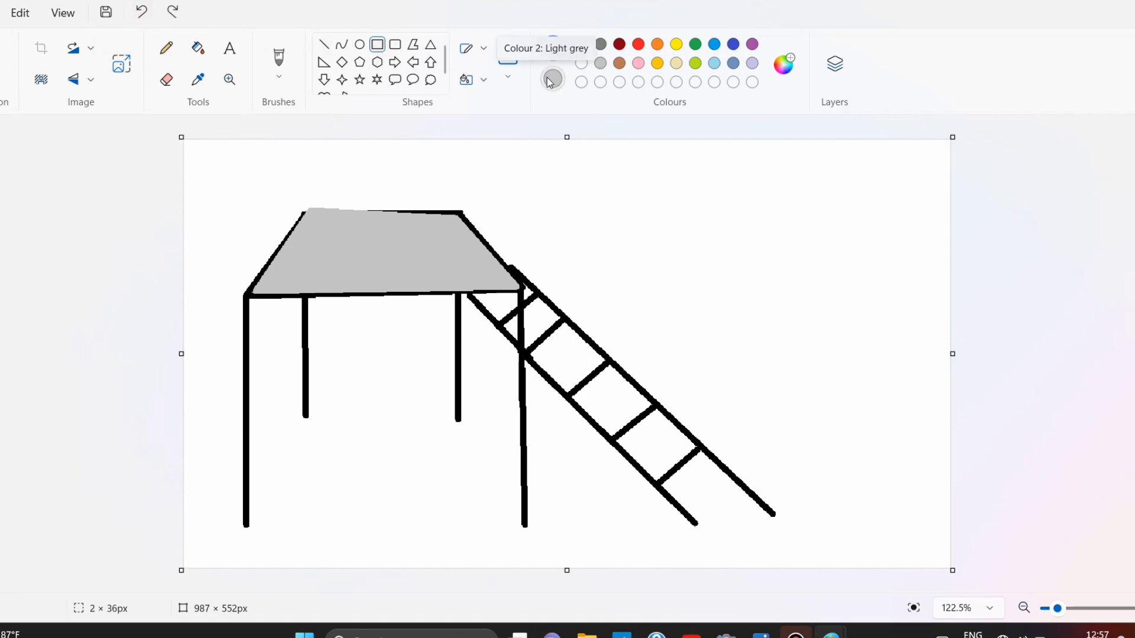
left_click_drag(298, 182, 464, 213)
left_click(96, 244)
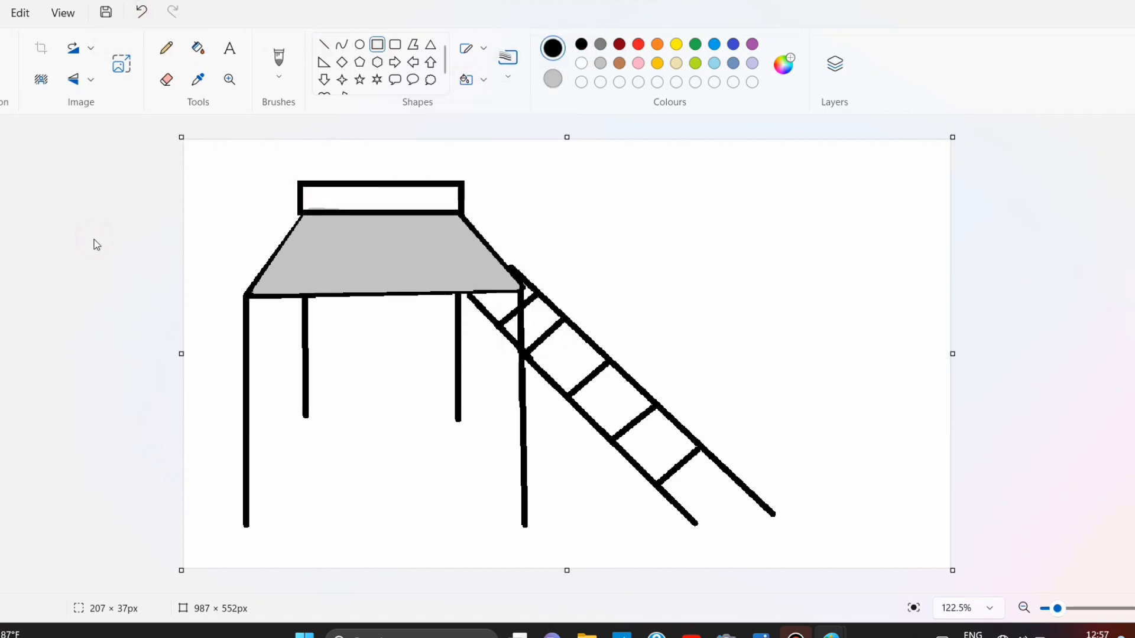
- Draw short outward-leaning rail posts at the platform's front corners, about 22 × 40 px on the left and 19 × 38 px on the right
left_click(324, 45)
left_click_drag(229, 264, 245, 292)
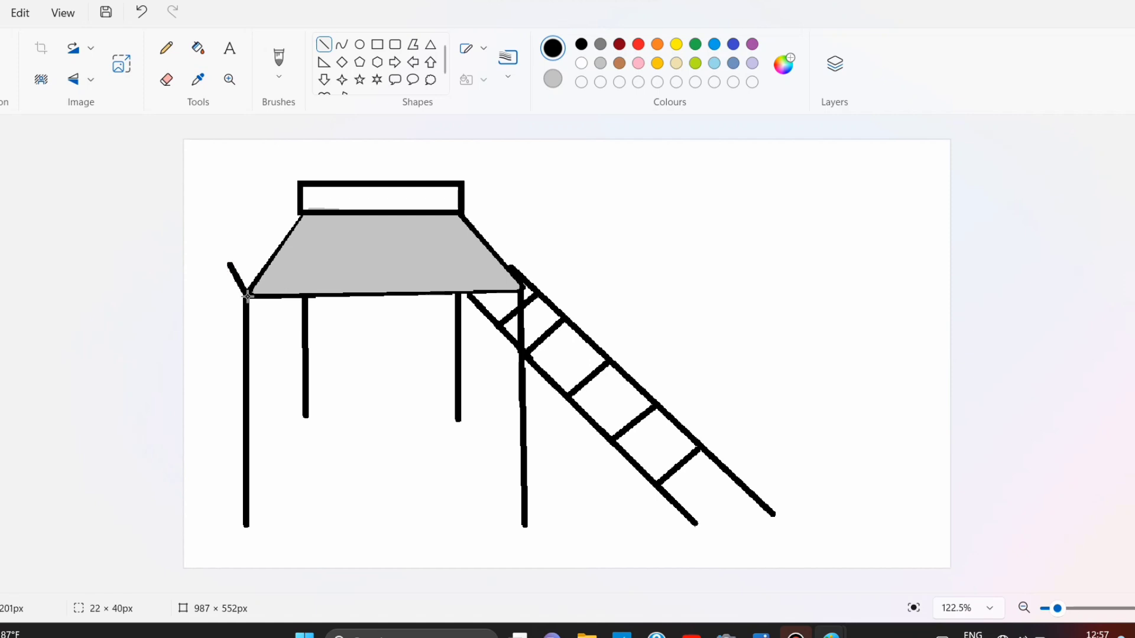
left_click(87, 316)
left_click_drag(523, 288, 536, 260)
left_click(355, 249)
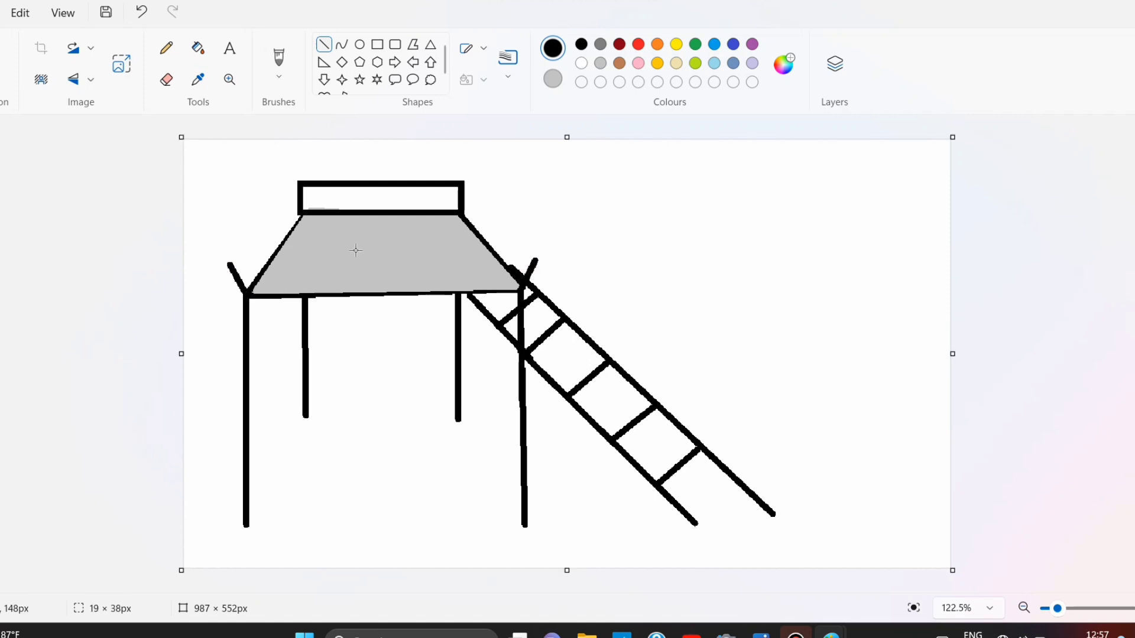
- Draw the right side rail diagonally forward from the back rail's top right corner, undoing and replacing the first attempt
mouse_move(463, 183)
left_mouse_down()
mouse_move(537, 260)
mouse_move(504, 259)
mouse_move(520, 237)
left_mouse_up()
left_click(59, 233)
left_click(141, 12)
left_click(173, 195)
left_click_drag(462, 182, 520, 237)
left_click(84, 258)
- Draw a front rail about 390 px long joining the tops of the two leaning front posts
mouse_move(230, 264)
left_mouse_down()
mouse_move(301, 182)
mouse_move(480, 259)
mouse_move(537, 258)
left_mouse_up()
left_click(217, 272)
left_click(95, 252)
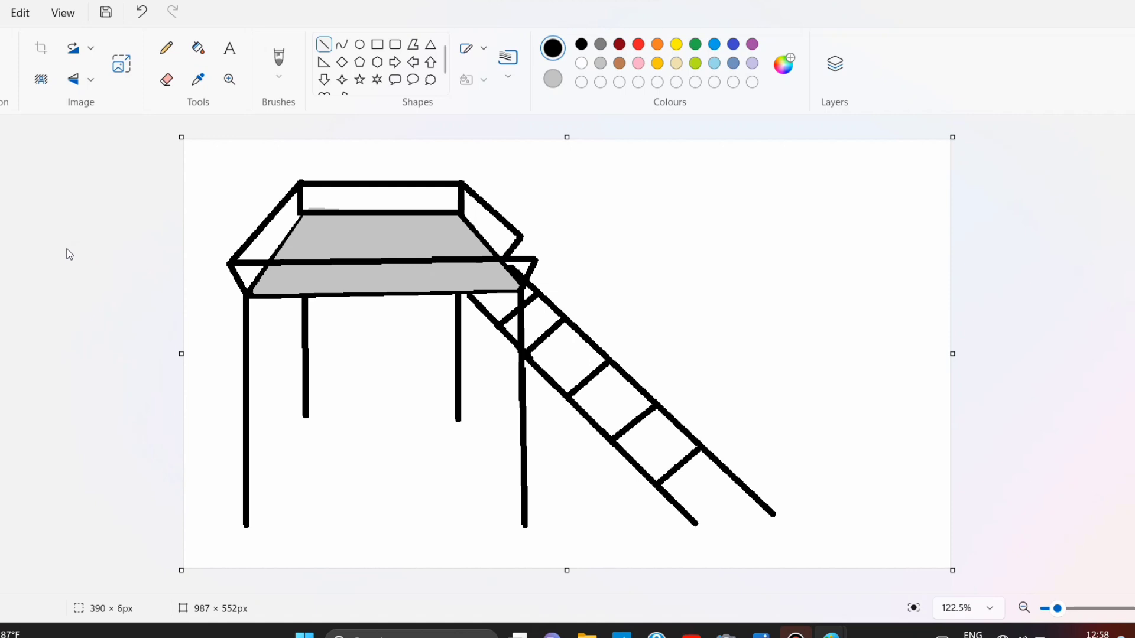
- Mix the lighter grey #D9D9D9 and fill both parts of the platform top with it
left_click(600, 63)
left_click(784, 64)
left_click(612, 144)
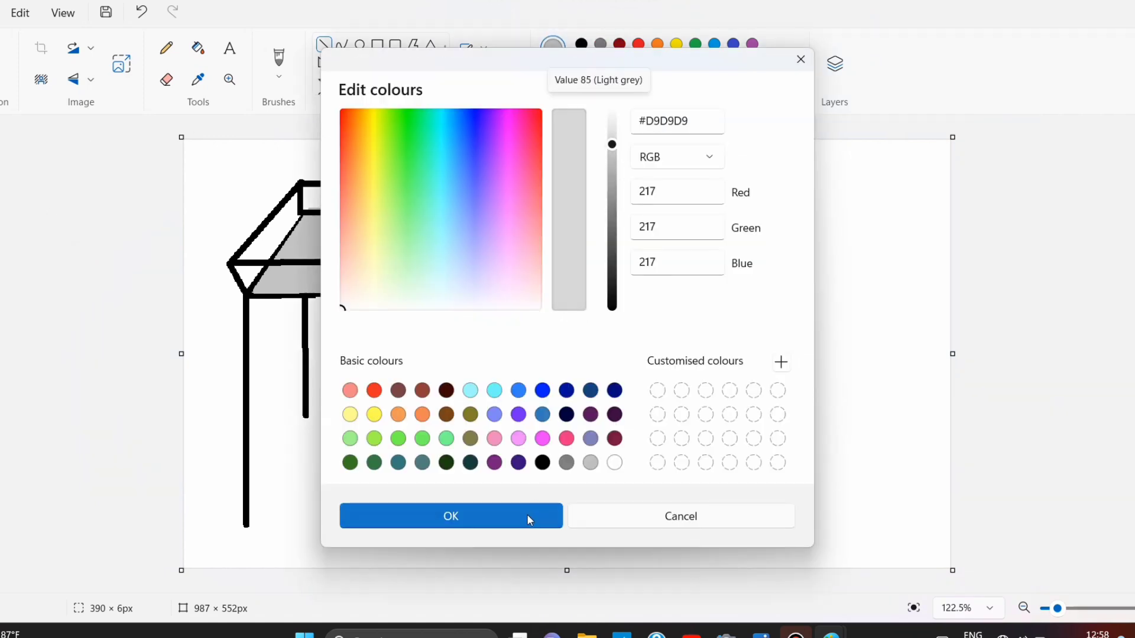
left_click(526, 518)
left_click(197, 48)
left_click(376, 231)
left_click(387, 279)
- Mix an even lighter grey and refill both parts of the platform top with it
left_click(783, 64)
left_click(615, 142)
left_click(455, 515)
left_click(426, 278)
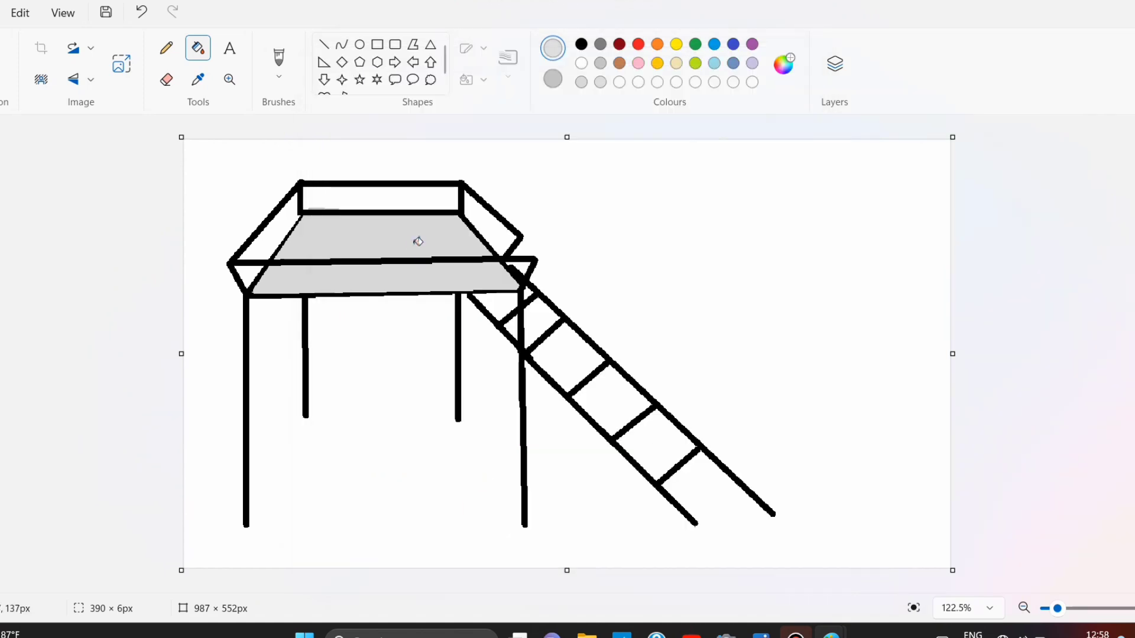
left_click(418, 241)
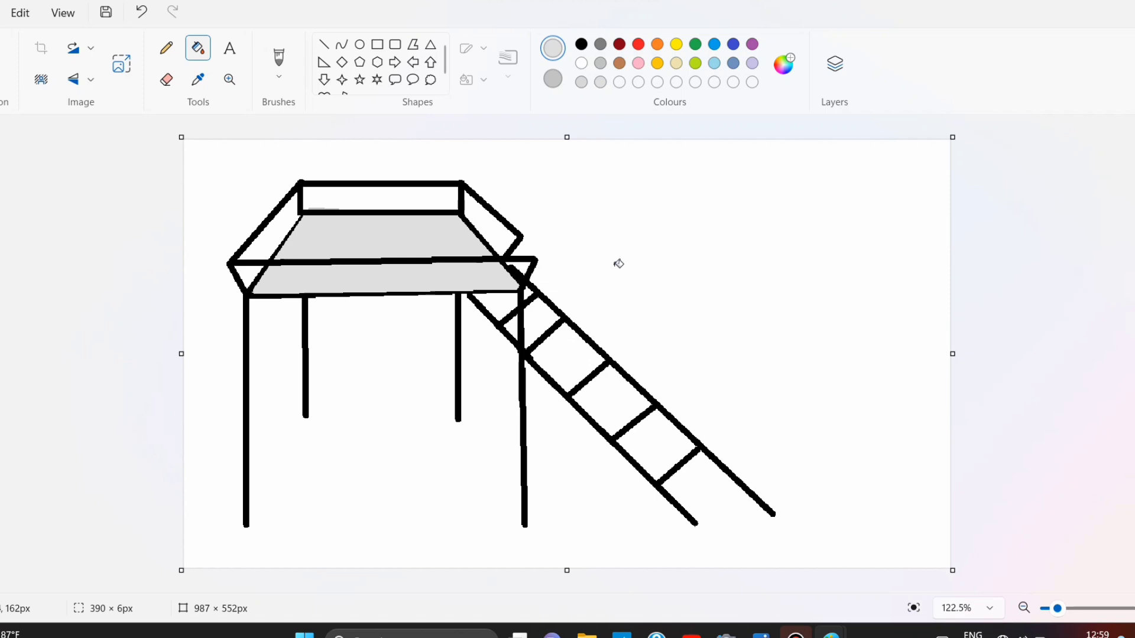
- Undo the front rail and fill the remaining sliver by the platform's back-left corner with the lighter grey
left_click(147, 18)
left_click(147, 17)
left_click(296, 222)
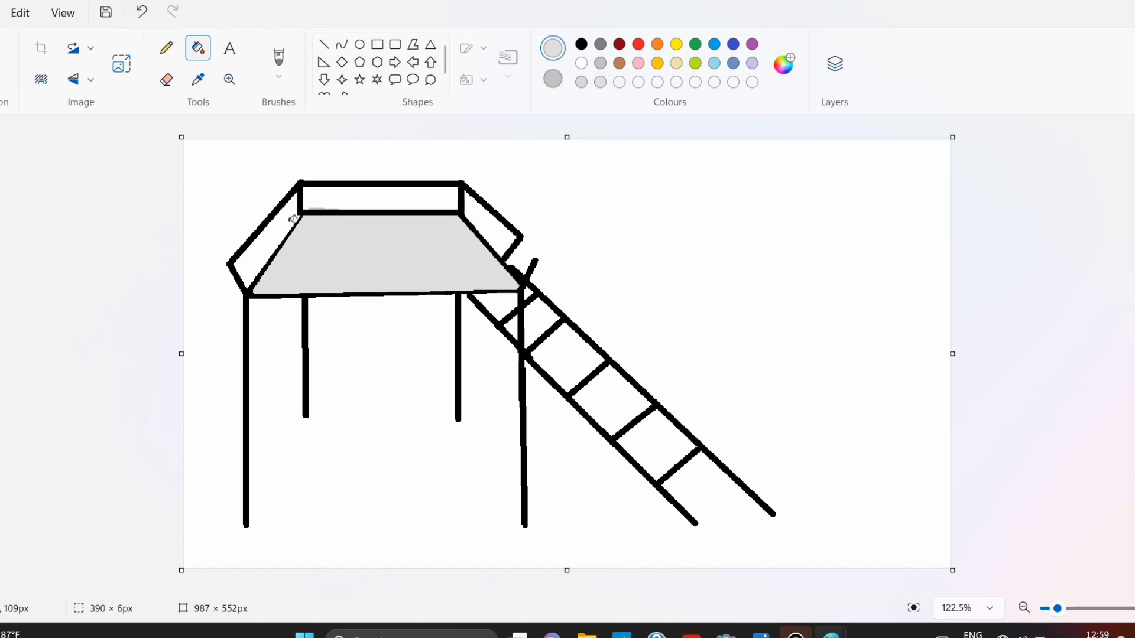
- Mix the grey #878787 and draw a nearly horizontal shadow line about 237 px long across the platform top
left_click(324, 45)
left_click(784, 63)
left_click(608, 208)
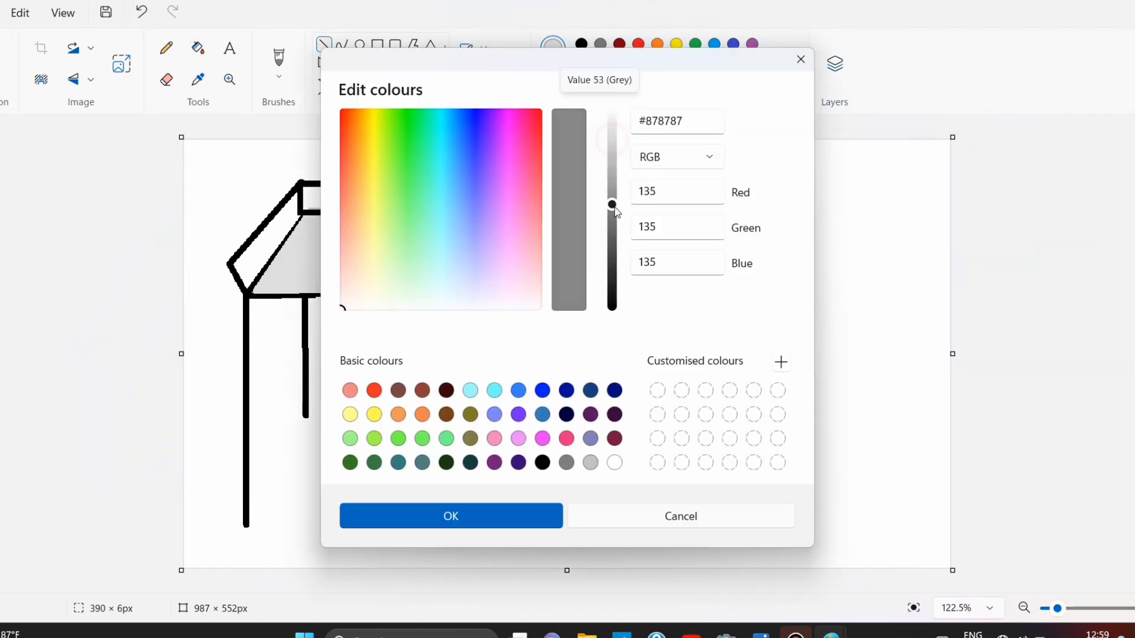
left_click(413, 517)
left_click_drag(292, 242, 475, 239)
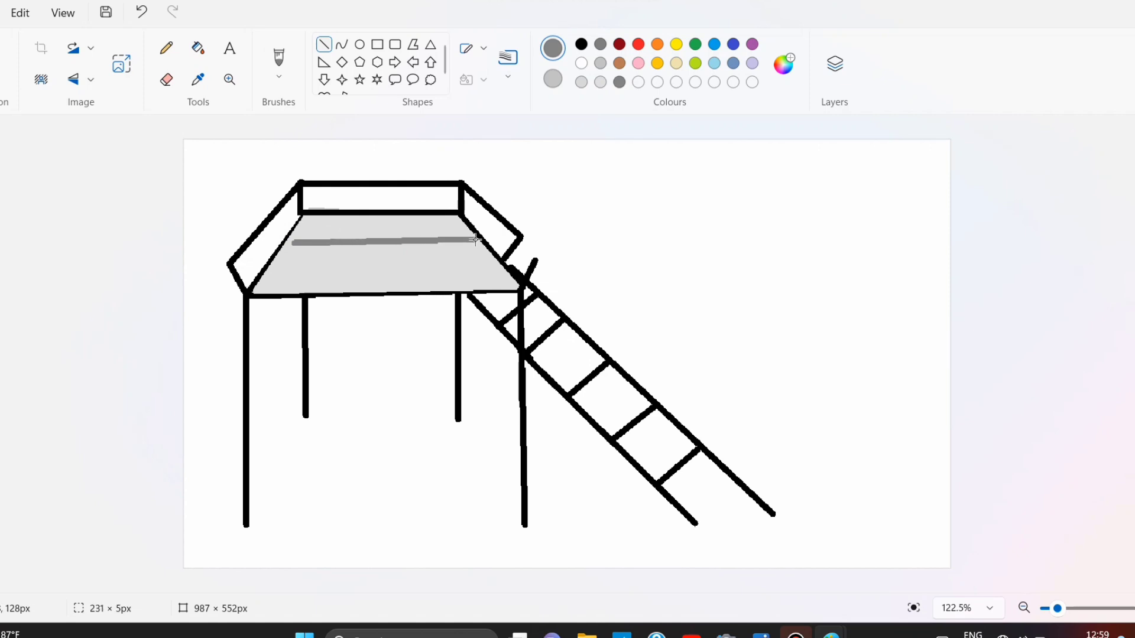
left_click(191, 217)
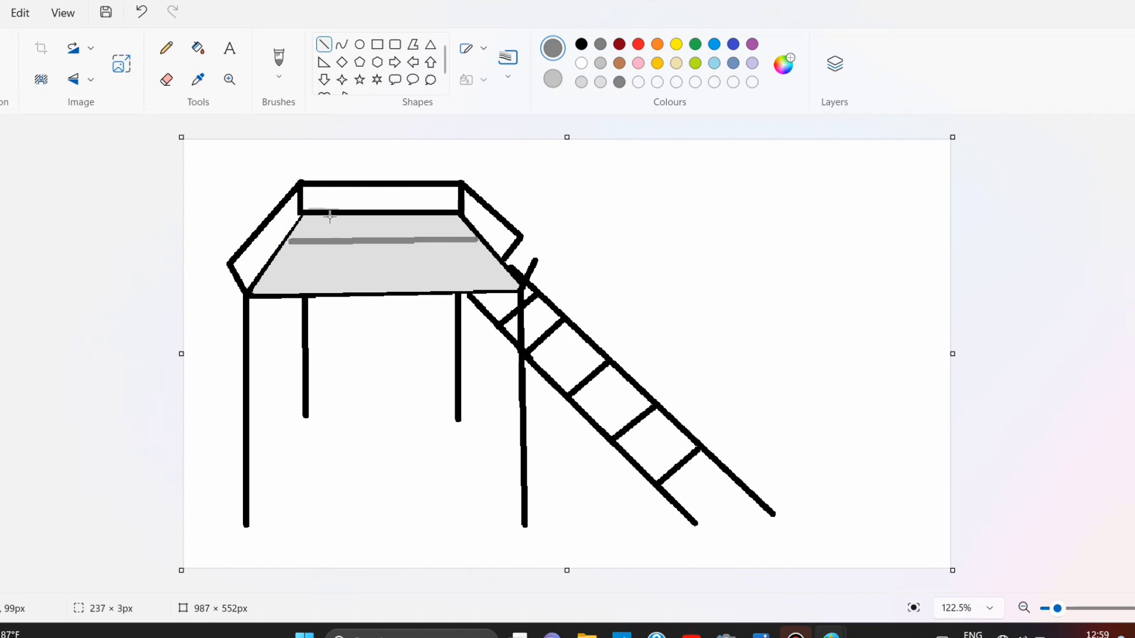
- Draw a slanted grey line spanning about 61 × 96 px on the platform top's left side and another slanting line on its right side
left_click_drag(330, 216, 279, 293)
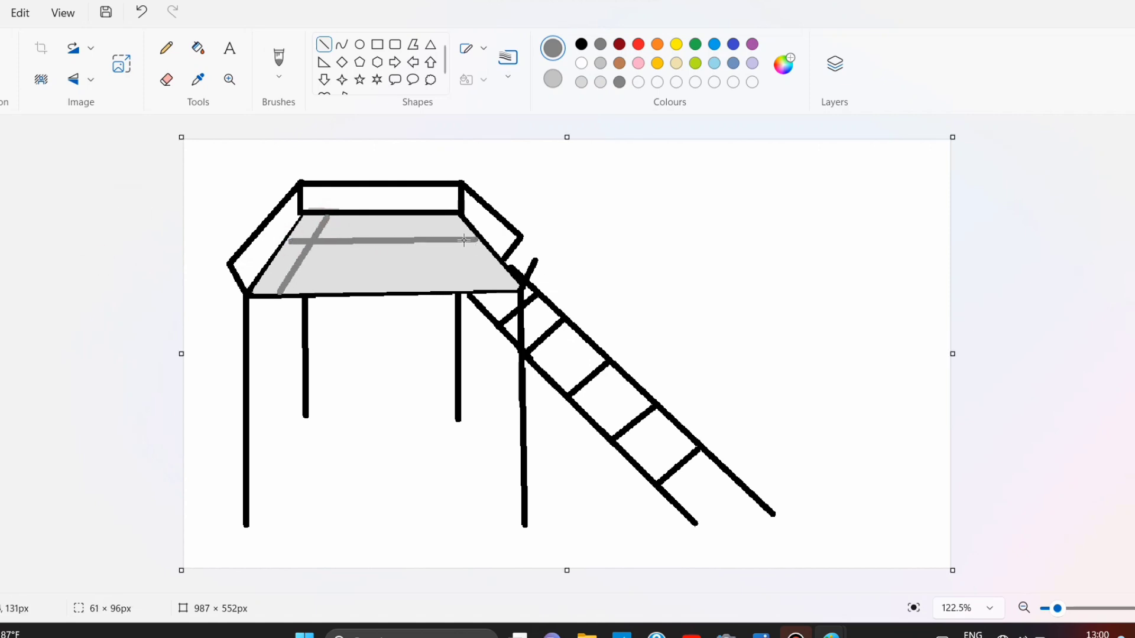
mouse_move(434, 218)
left_mouse_down()
mouse_move(463, 273)
mouse_move(501, 260)
left_mouse_up()
left_click(124, 284)
left_click(122, 273)
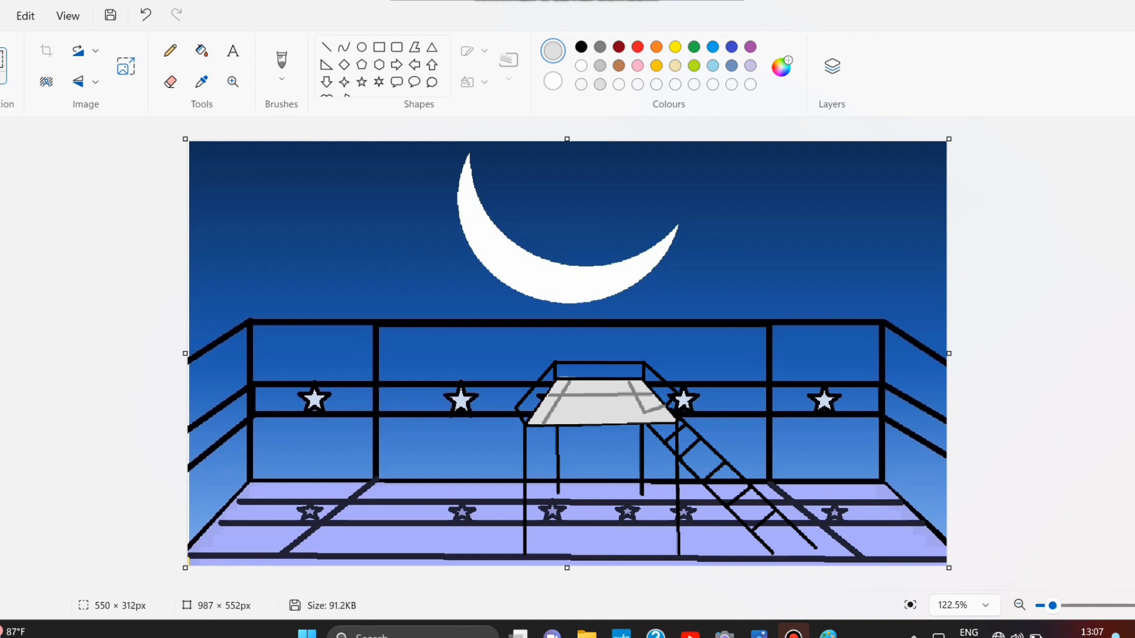
- Paste the couple silhouette with heart balloons onto the platform and enlarge it to about 257 × 256 px
key("ctrl+v")
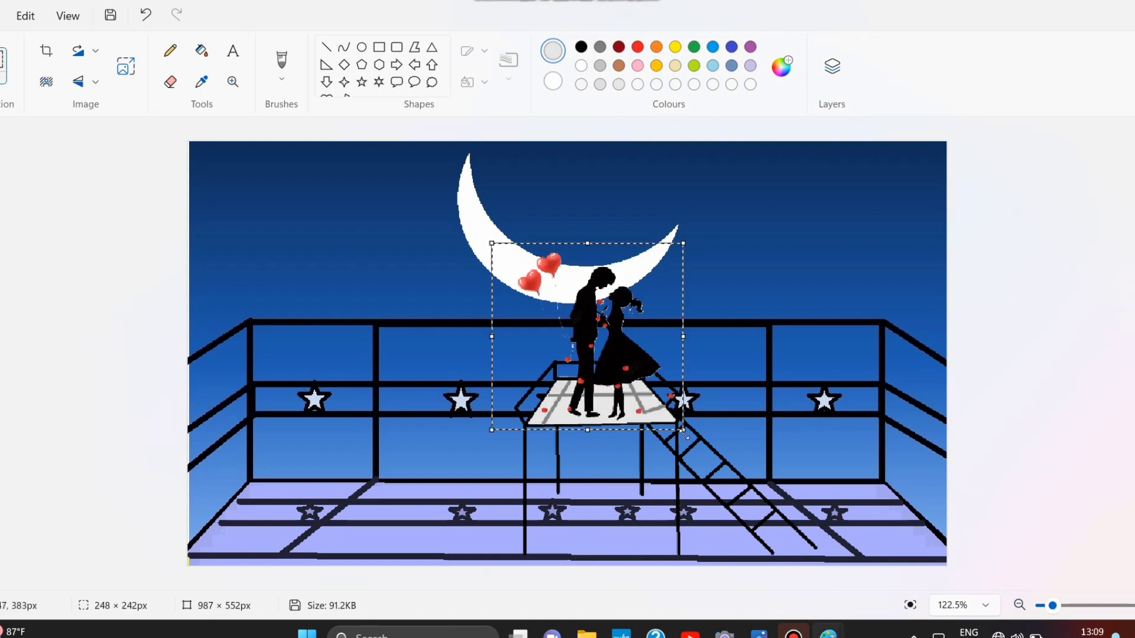
left_click_drag(684, 435, 672, 401)
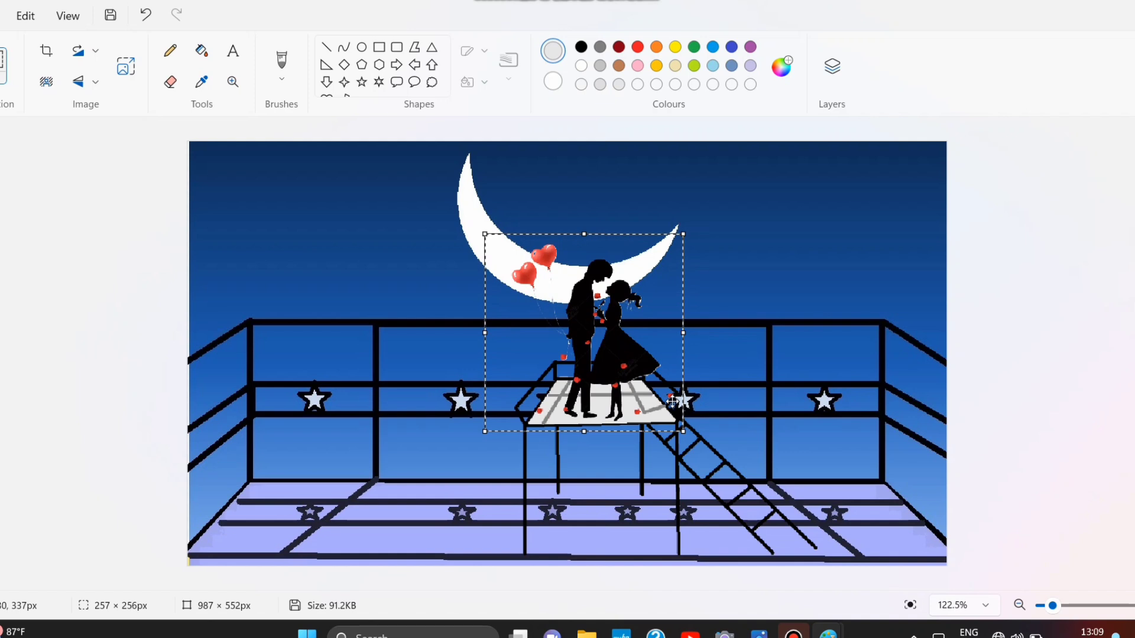
left_click(864, 343)
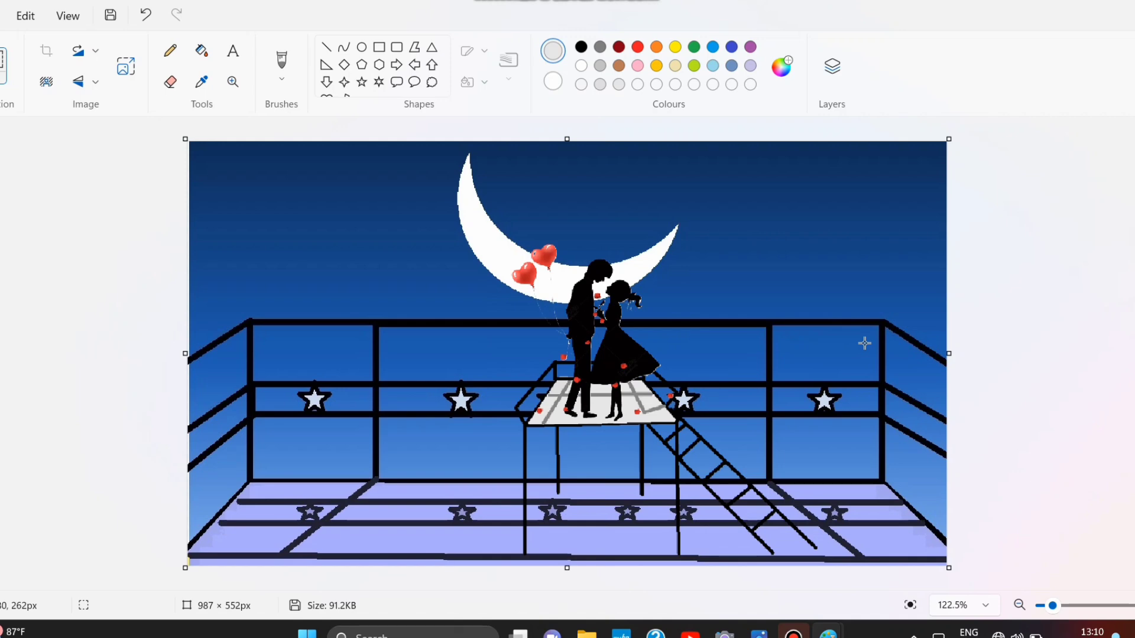
- Draw a straight black front rail across the platform, joining the outer ends of the two side rails
scroll(816, 442, "up", 3)
left_click(581, 47)
left_click(326, 47)
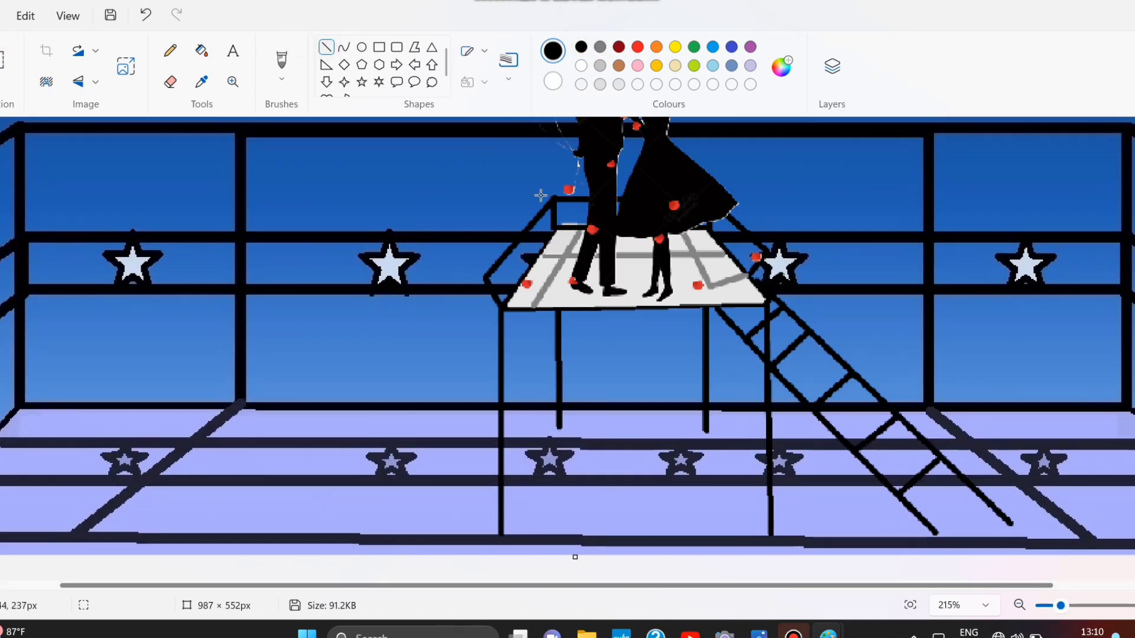
mouse_move(487, 278)
left_mouse_down()
mouse_move(766, 313)
mouse_move(763, 286)
left_mouse_up()
scroll(698, 441, "up", 1)
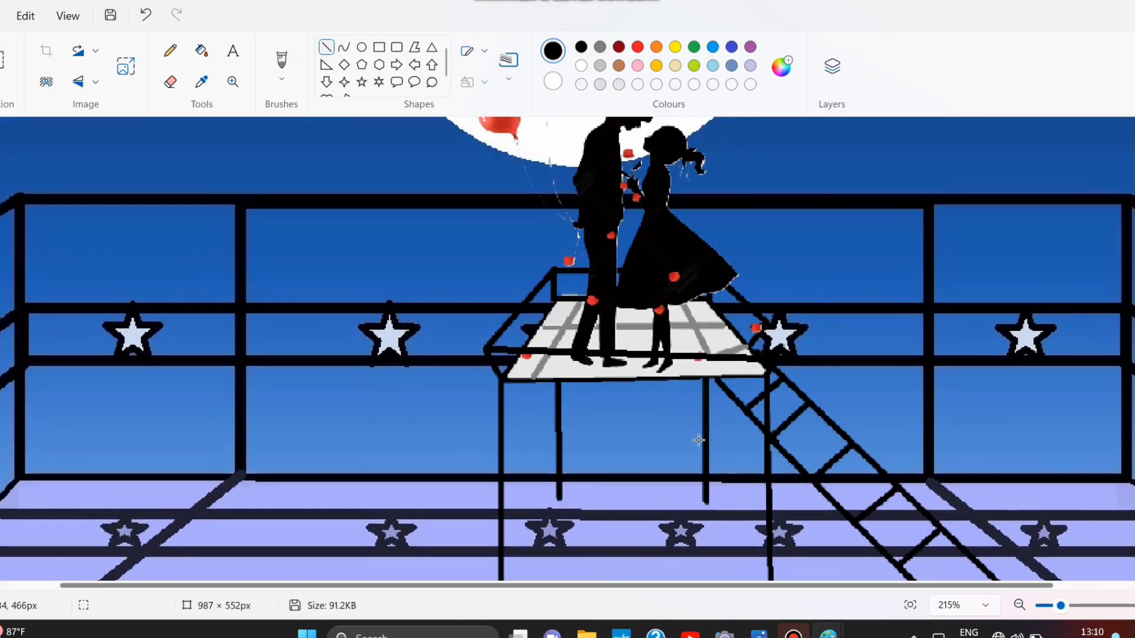
left_click(145, 15)
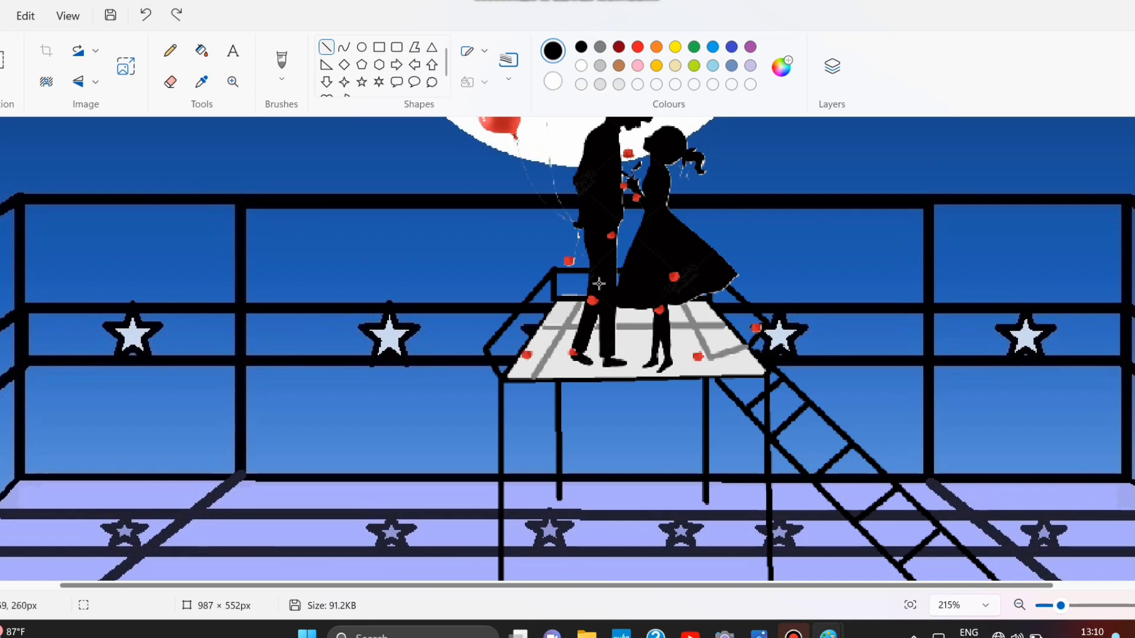
left_click_drag(760, 356, 553, 360)
left_click(145, 14)
left_click_drag(486, 348, 748, 353)
scroll(693, 454, "up", 1)
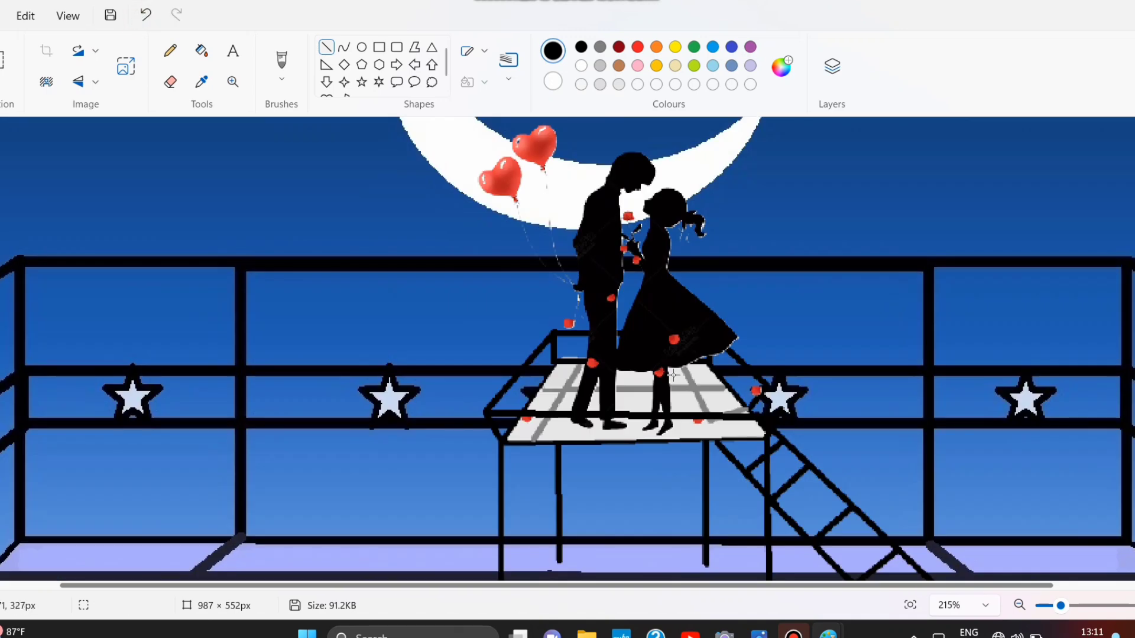
scroll(697, 449, "down", 1)
scroll(709, 425, "up", 1)
scroll(737, 377, "down", 2)
scroll(737, 377, "up", 3)
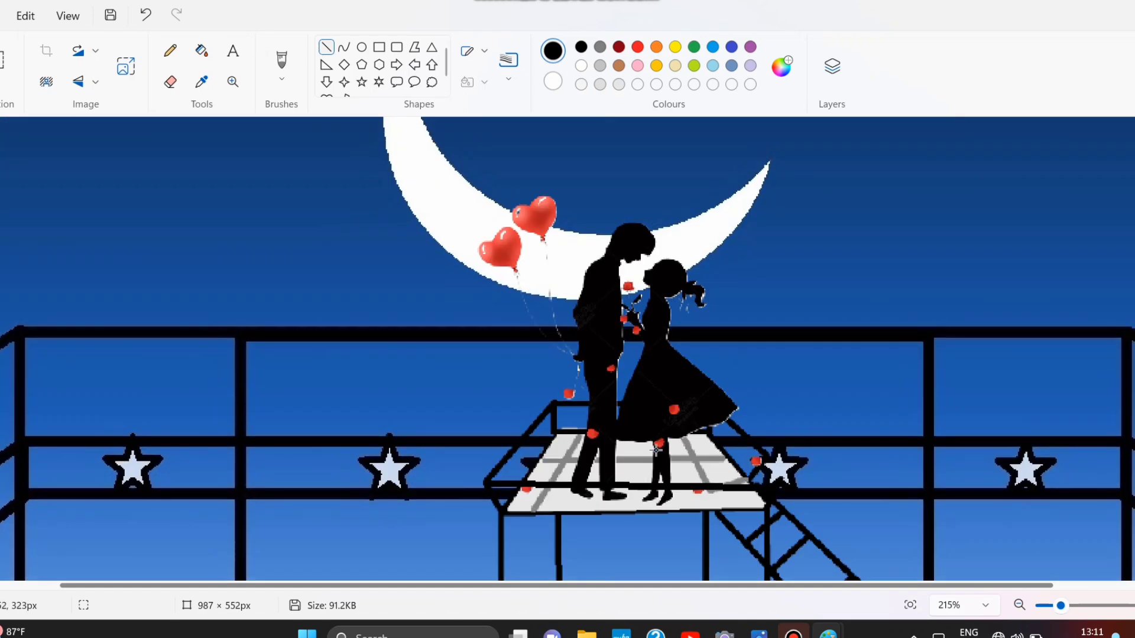
scroll(702, 377, "down", 1)
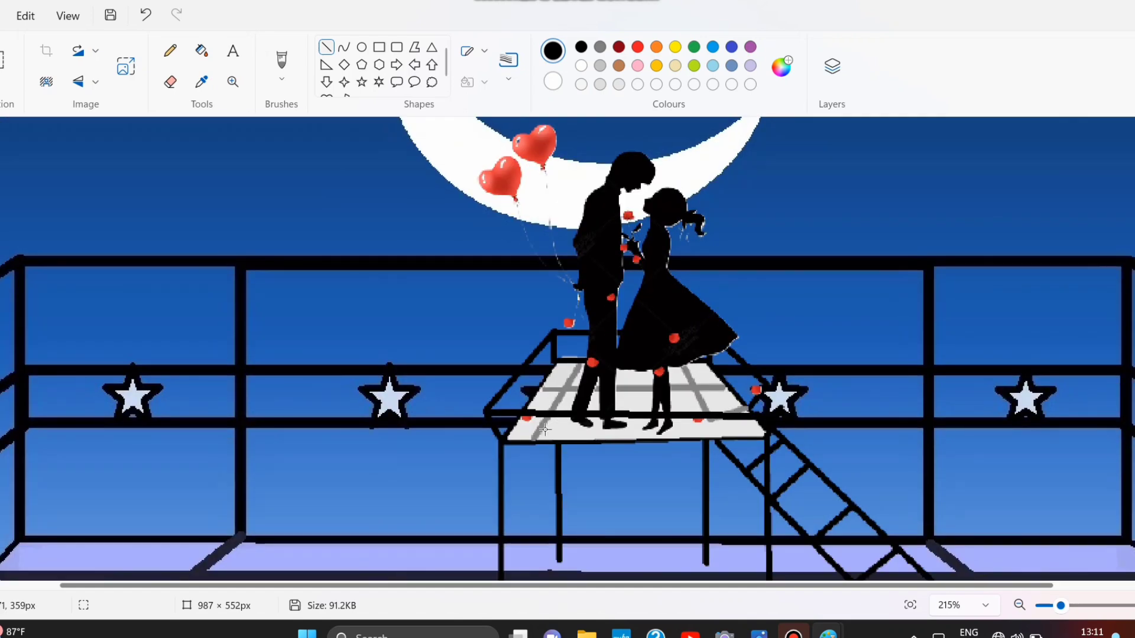
- Mix a darker grey and fill the shadow lines on the platform top with it
left_click_drag(1060, 605, 1068, 605)
left_click(599, 65)
left_click(780, 66)
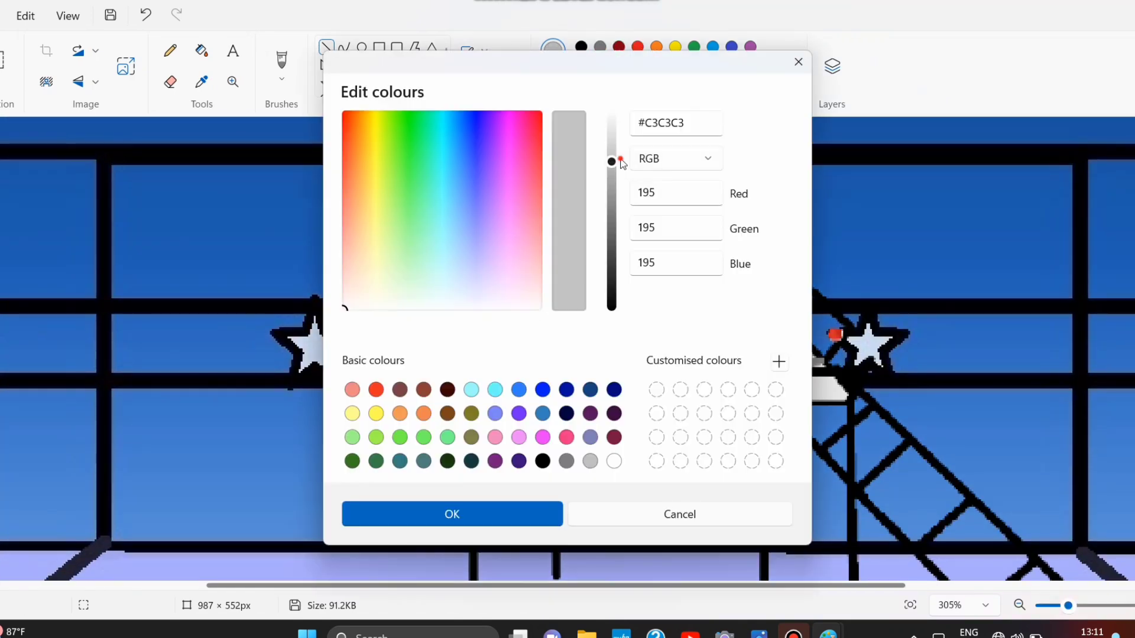
left_click(450, 513)
left_click_drag(615, 160, 615, 236)
left_click(201, 51)
left_click(780, 66)
left_click(451, 512)
left_click(768, 348)
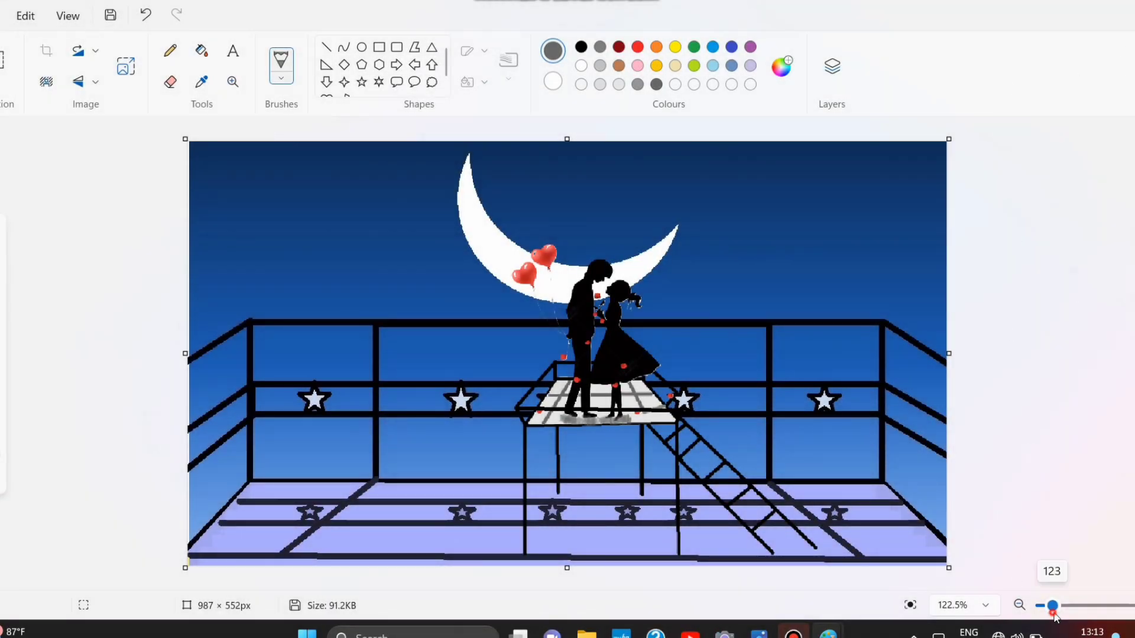
- Redraw the platform's front-left leg as a thicker black line down to the floor's front edge
left_click_drag(1053, 606, 1069, 605)
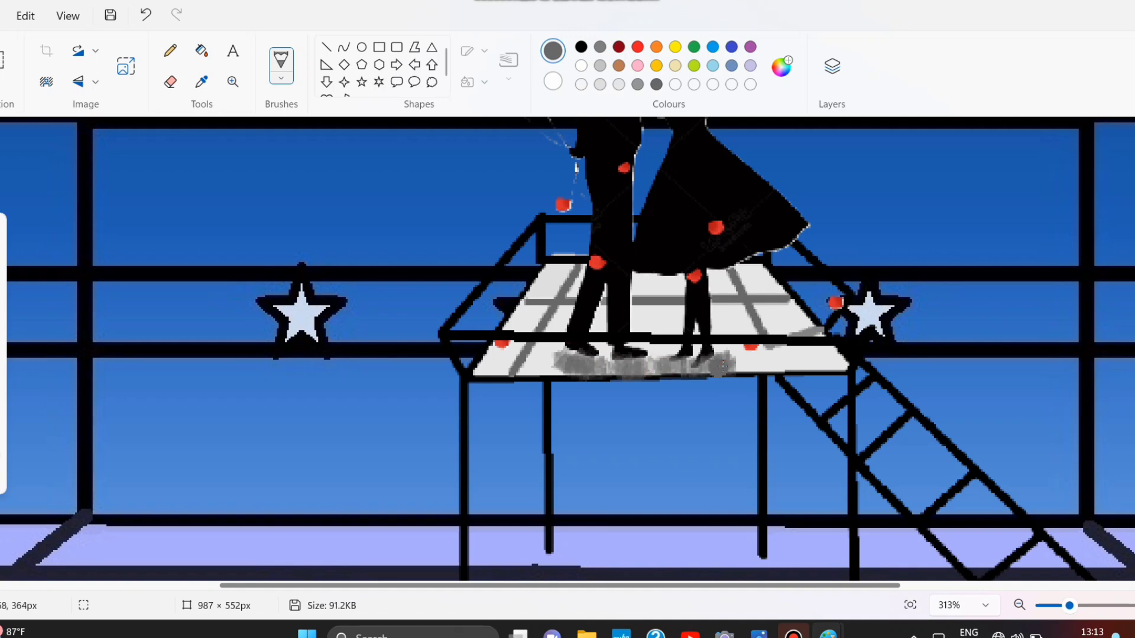
left_click(910, 605)
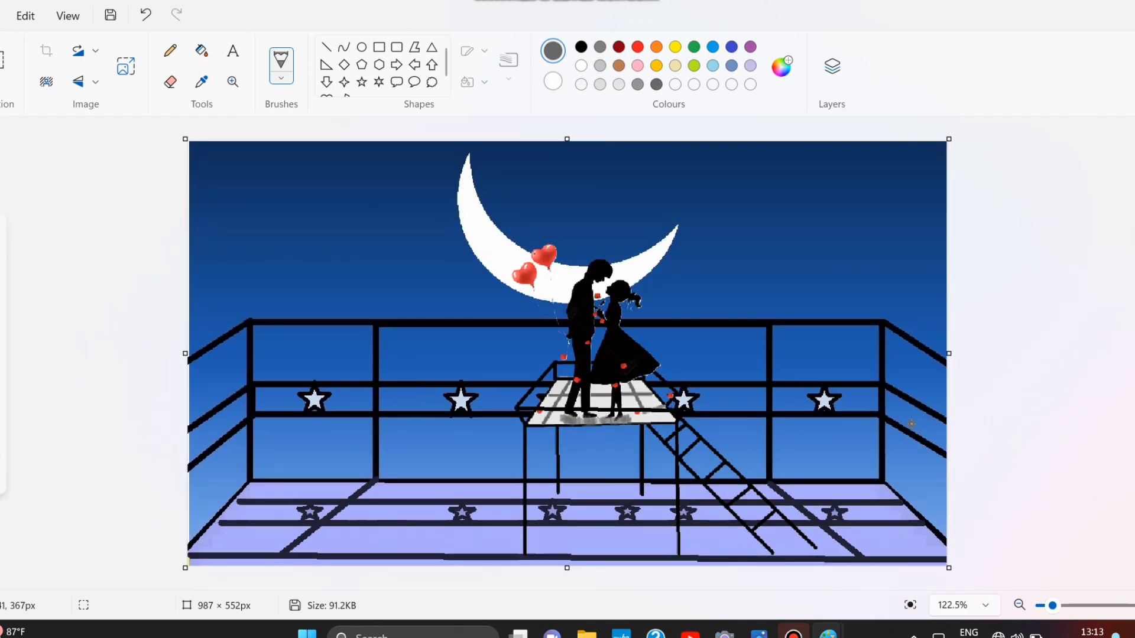
left_click(325, 47)
left_click(581, 46)
left_click_drag(1052, 605, 1066, 605)
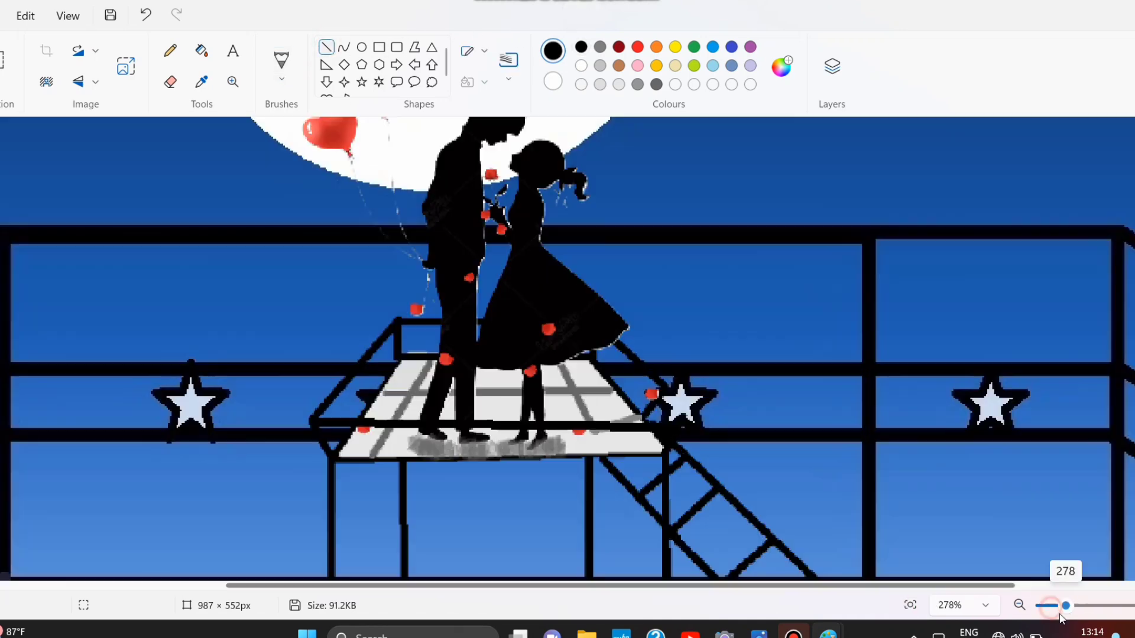
scroll(384, 258, "down", 3)
mouse_move(373, 251)
left_mouse_down()
mouse_move(383, 405)
mouse_move(362, 451)
mouse_move(366, 539)
left_mouse_up()
left_click(507, 66)
left_click(507, 213)
key("ctrl+z")
- Thicken the platform's two back legs and its front-right leg with heavier black lines
mouse_move(433, 251)
left_mouse_down()
mouse_move(437, 410)
mouse_move(443, 257)
left_mouse_up()
left_click_drag(438, 410, 442, 412)
left_click_drag(637, 248, 634, 417)
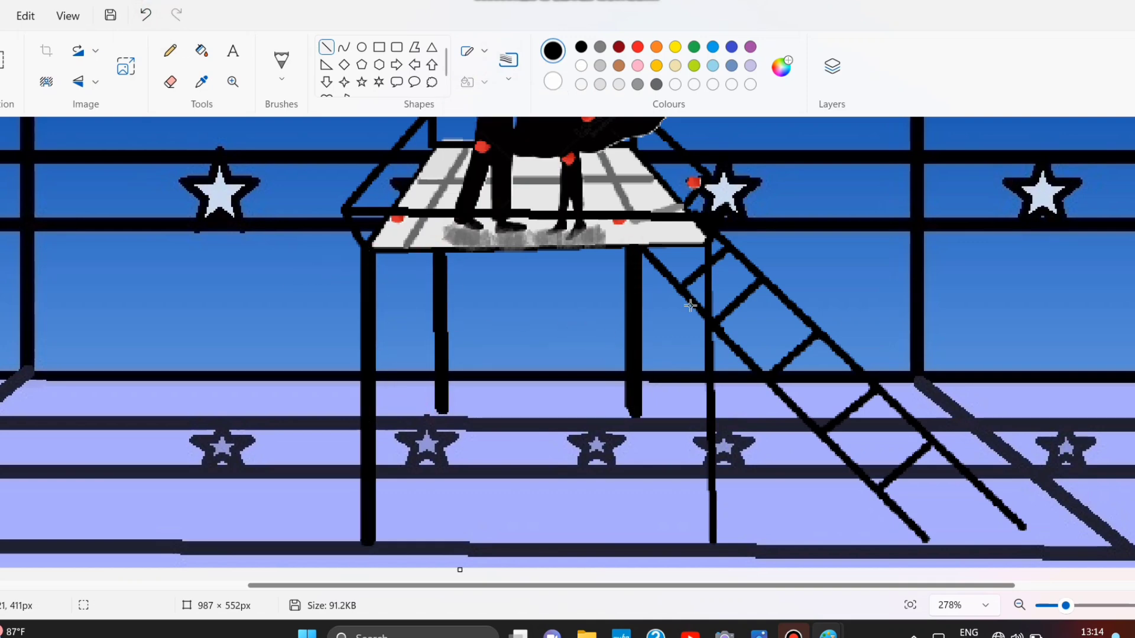
left_click_drag(704, 244, 711, 545)
left_click(648, 401)
scroll(768, 402, "down", 1)
scroll(850, 400, "up", 2)
scroll(851, 400, "down", 2)
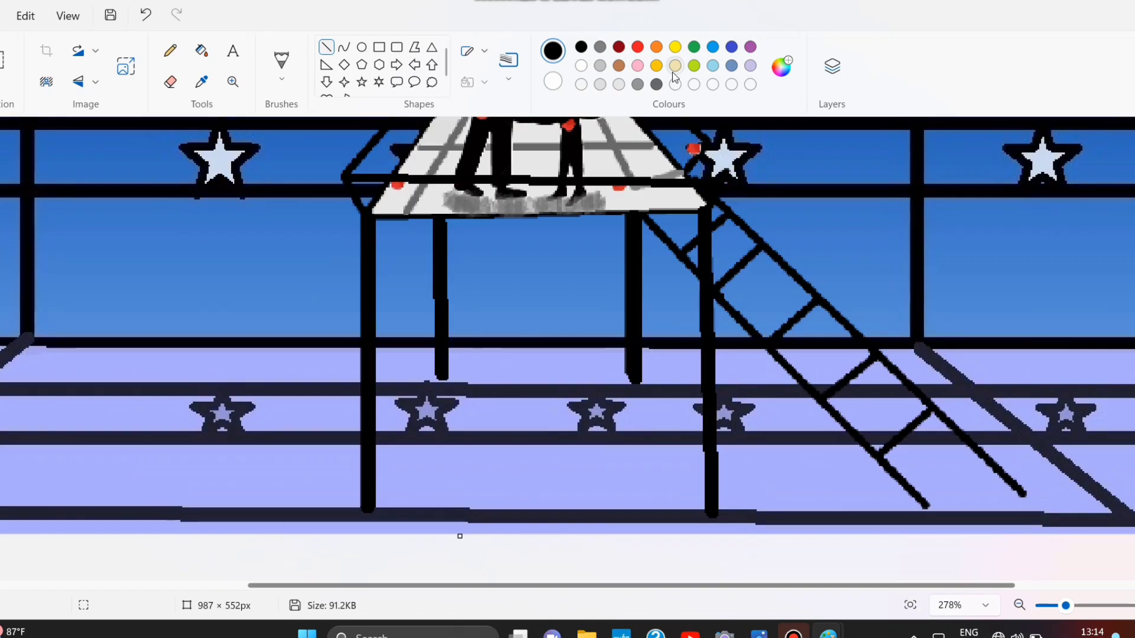
- Draw grey floor shadows from both back legs and from the ladder's lower ends, the ladder ones about 39 × 9 and 54 × 20 px
left_click(637, 84)
left_click(910, 605)
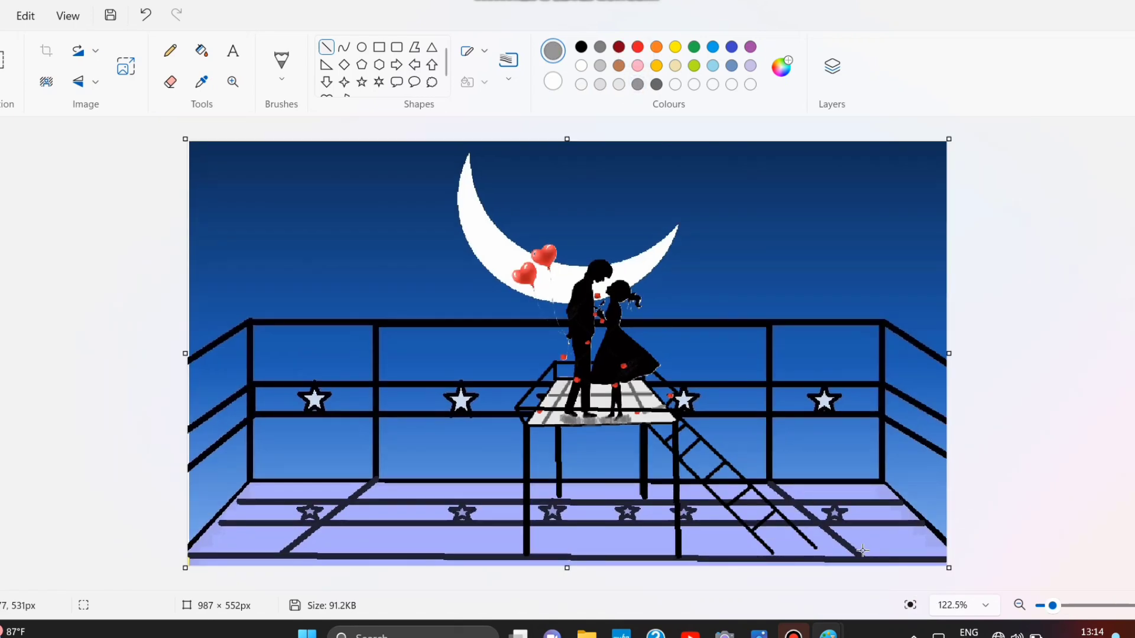
left_click_drag(643, 497, 674, 526)
left_click_drag(557, 498, 533, 524)
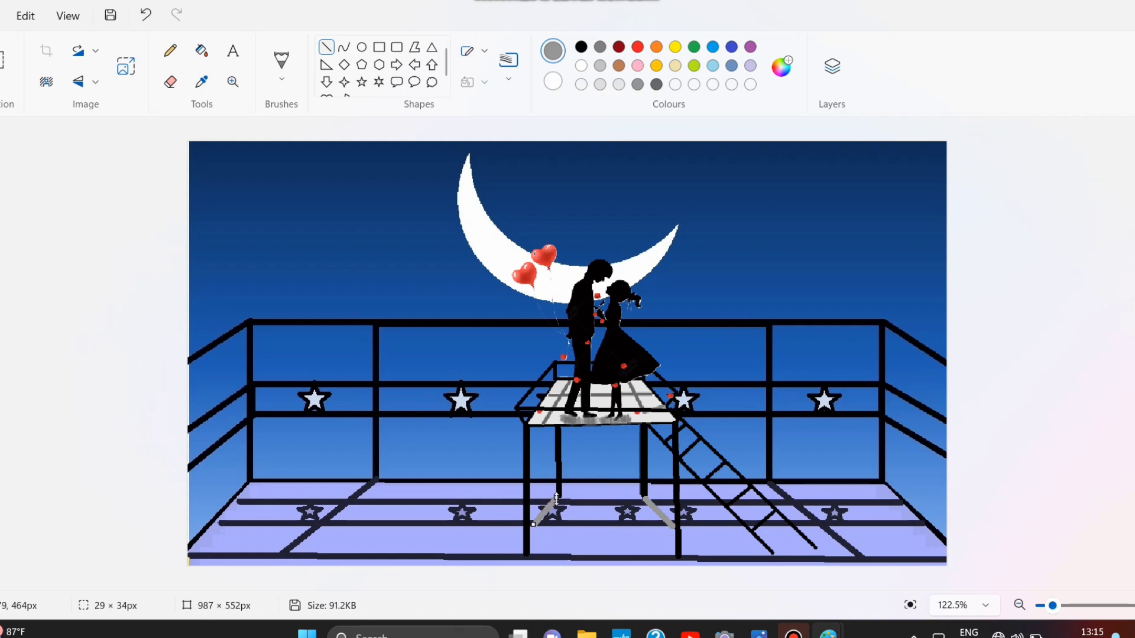
mouse_move(559, 495)
left_mouse_down()
mouse_move(590, 535)
mouse_move(587, 558)
left_mouse_up()
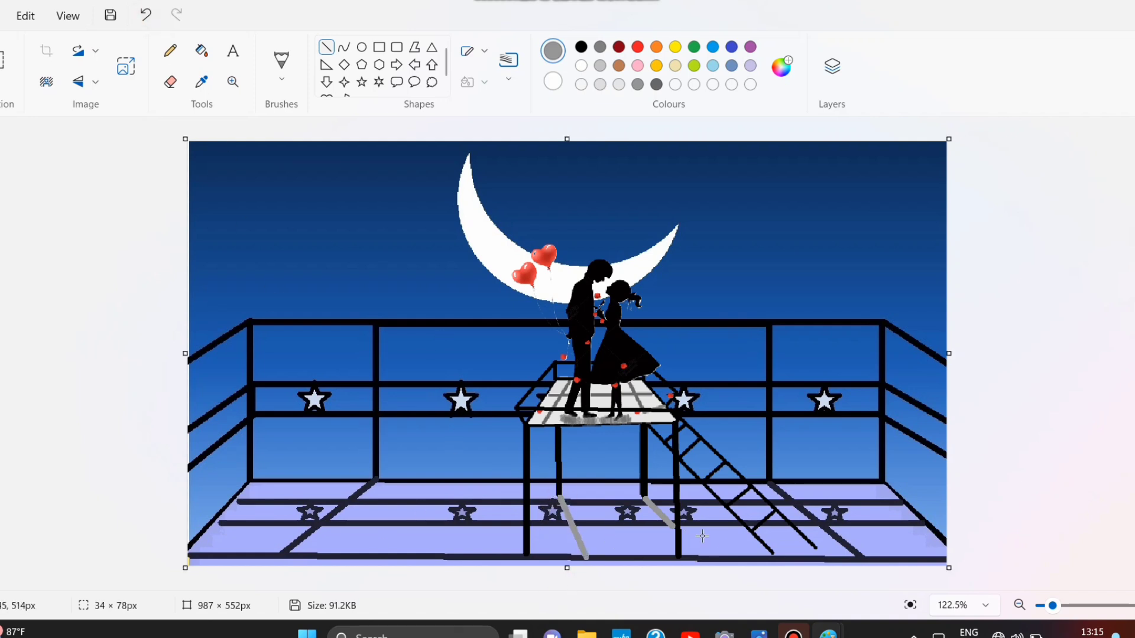
left_click_drag(818, 548, 850, 556)
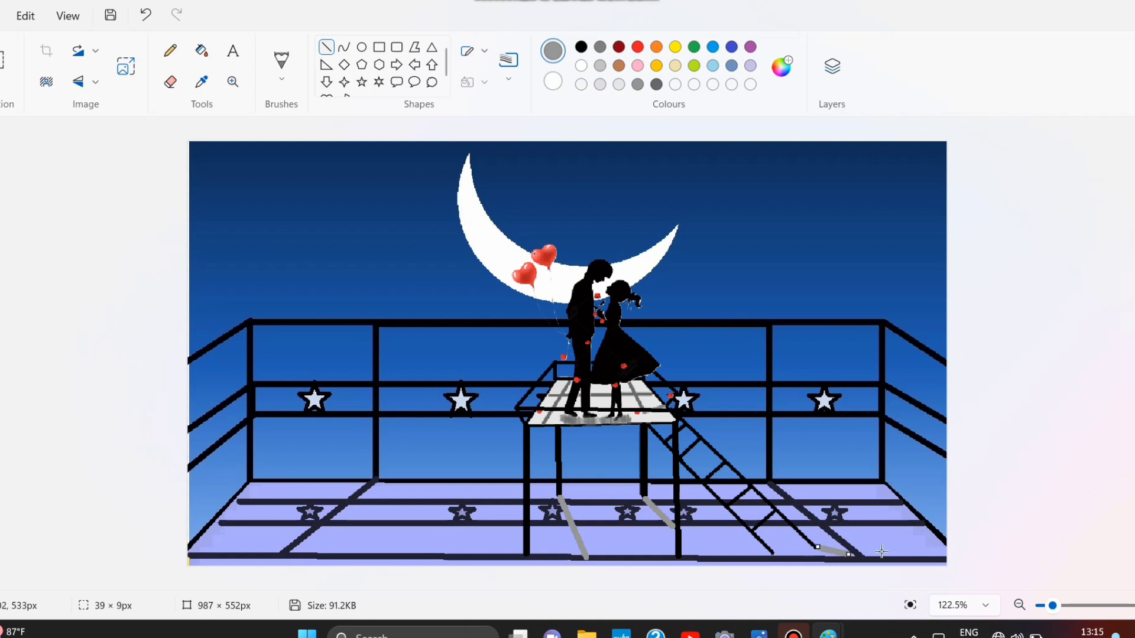
left_click_drag(775, 555, 814, 569)
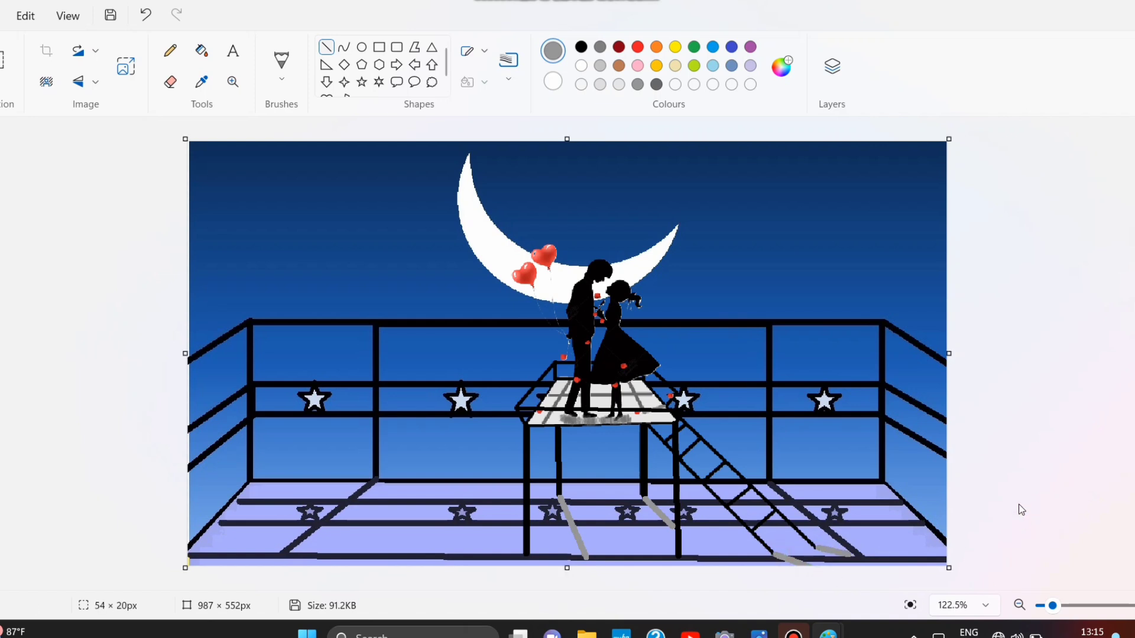